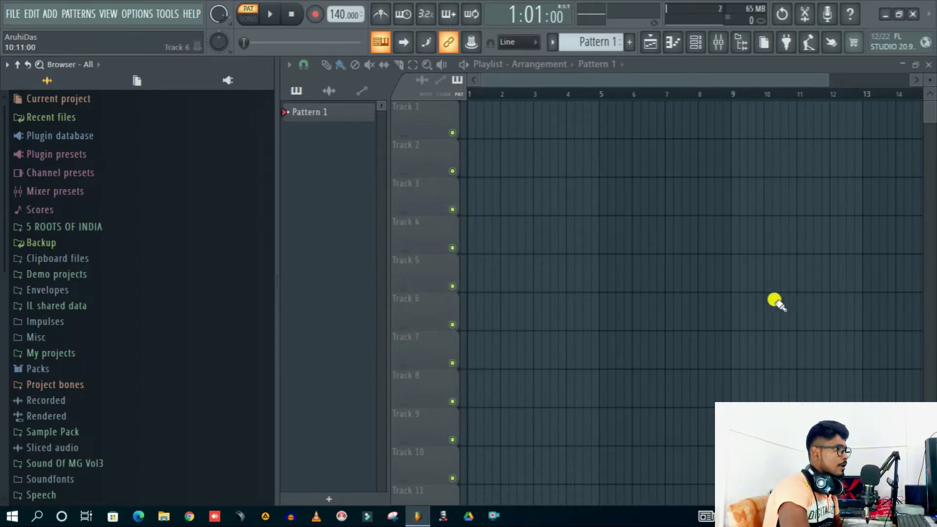
# Import the MP3 "Best of Haimanti Sukla - Ekhono Sarengita Bajchhe" from the desktop onto Track 1 of the playlist
pyautogui.click(886, 17)
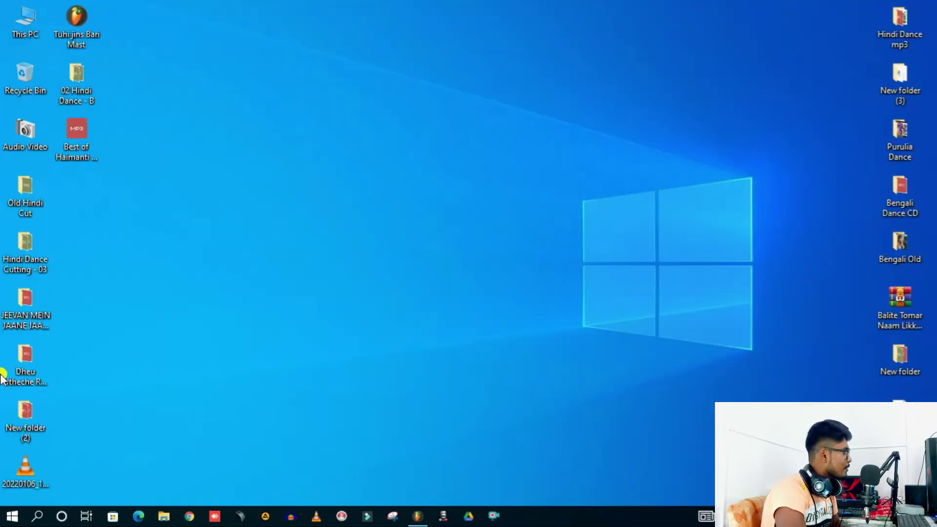
pyautogui.click(73, 147)
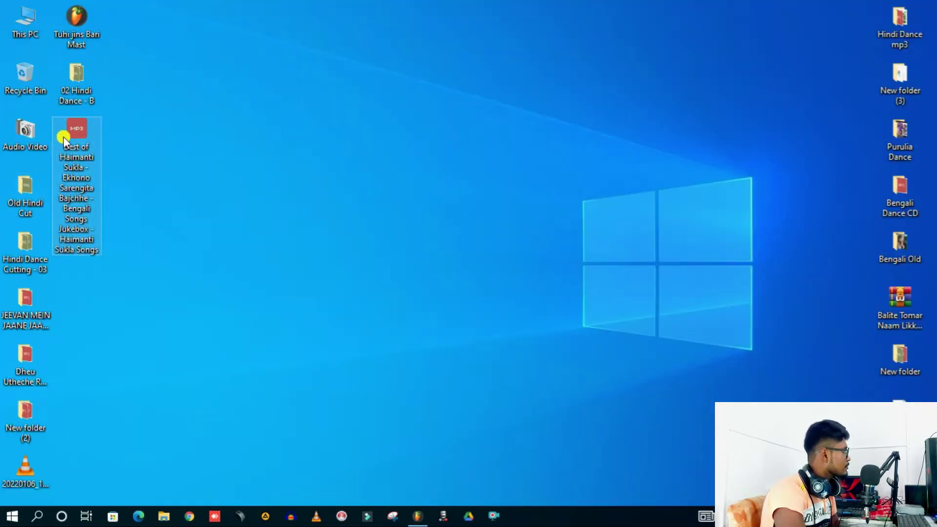
pyautogui.moveTo(75, 128); pyautogui.dragTo(411, 131)
pyautogui.click(448, 296)
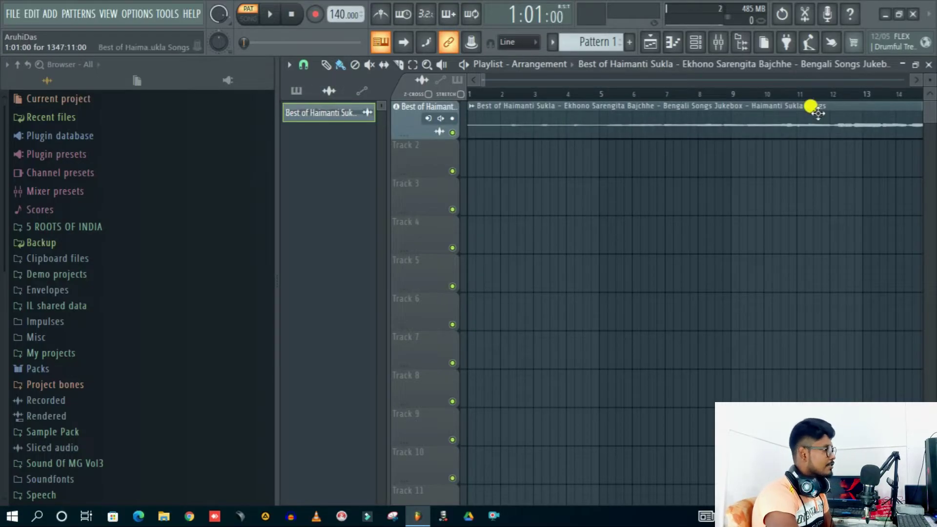
# Normalize the imported Haimanti Sukla audio clip in its channel settings and close them
pyautogui.scroll(-4, 754, 95)
pyautogui.scroll(-10, 754, 94)
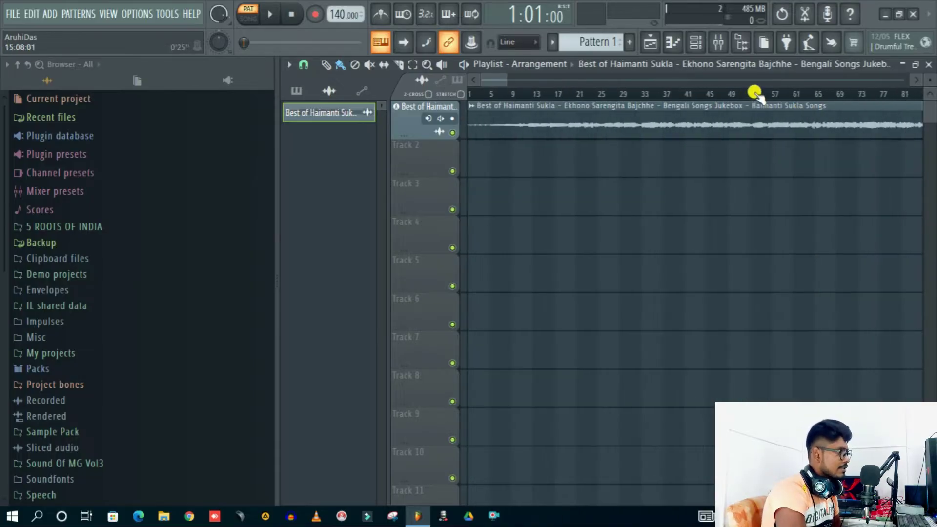
pyautogui.scroll(-3, 756, 96)
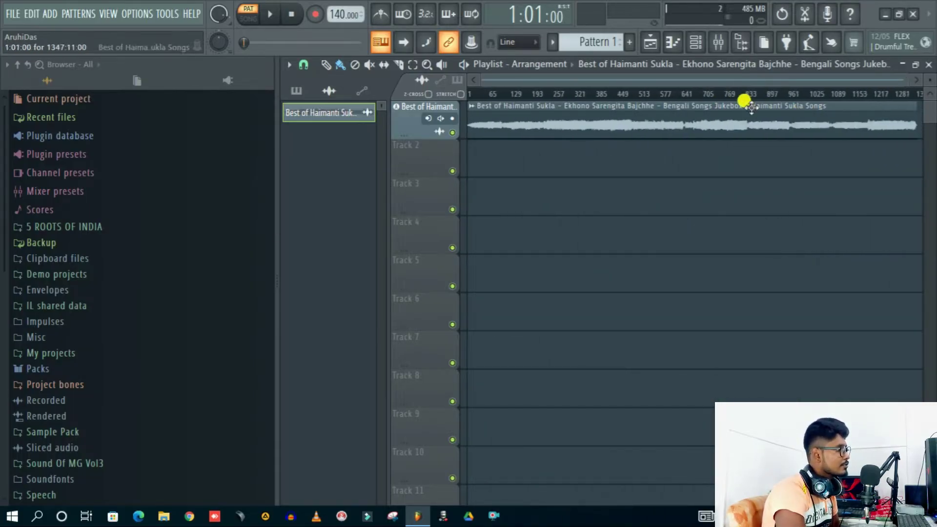
pyautogui.doubleClick(735, 116)
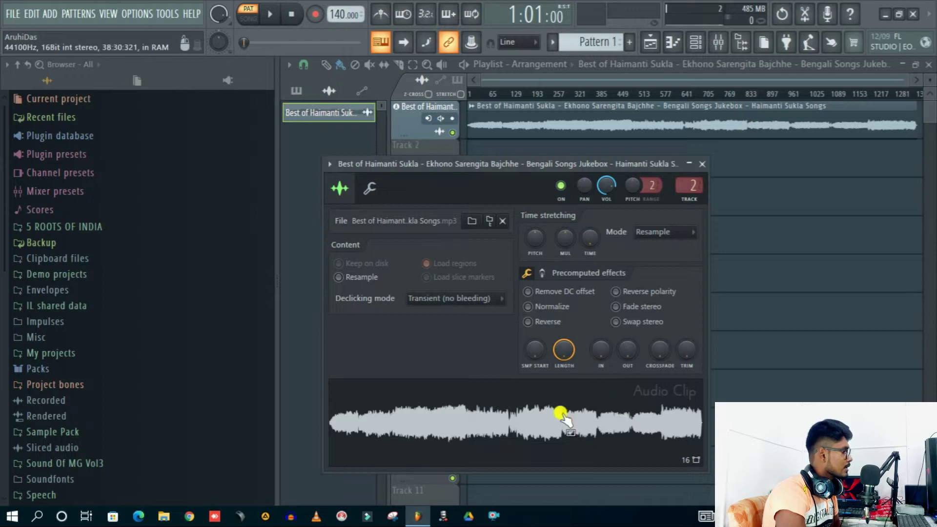
pyautogui.click(552, 306)
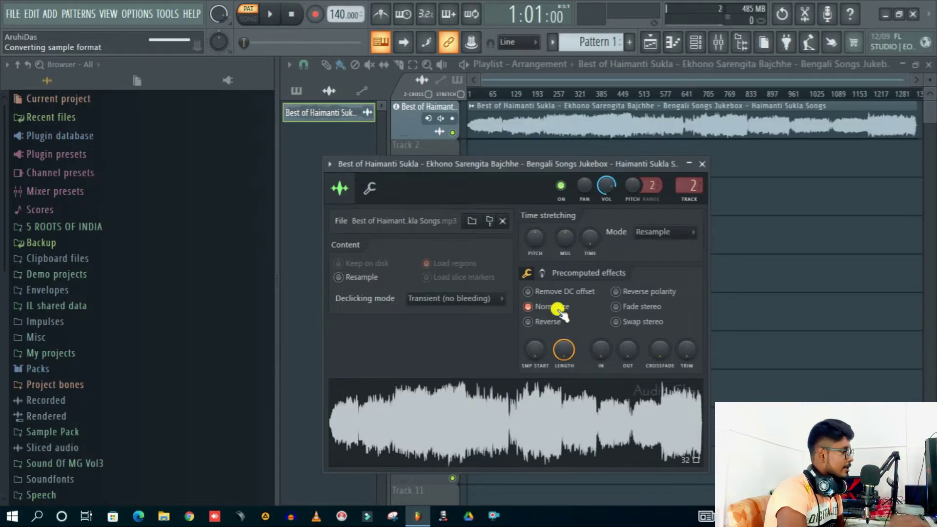
pyautogui.click(703, 163)
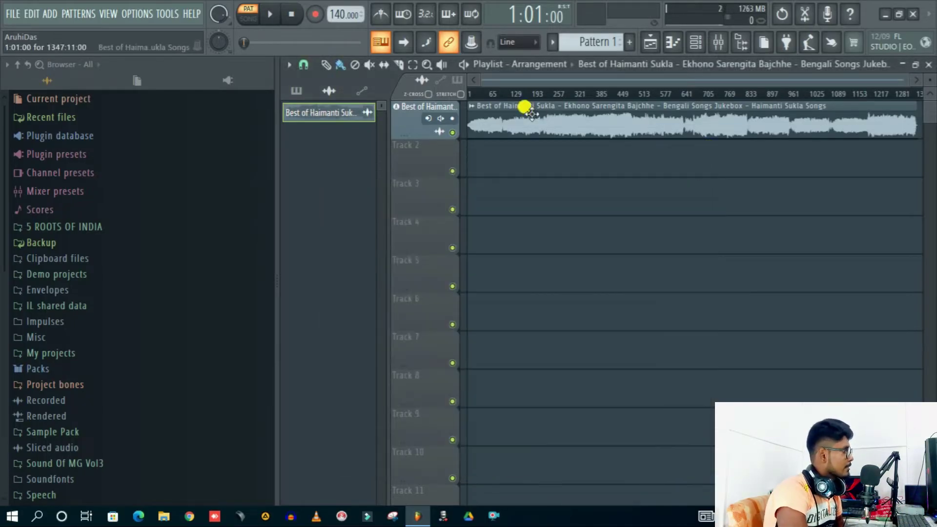
# Switch playback to Song mode so the playlist arrangement plays
pyautogui.scroll(4, 478, 92)
pyautogui.scroll(-5, 644, 94)
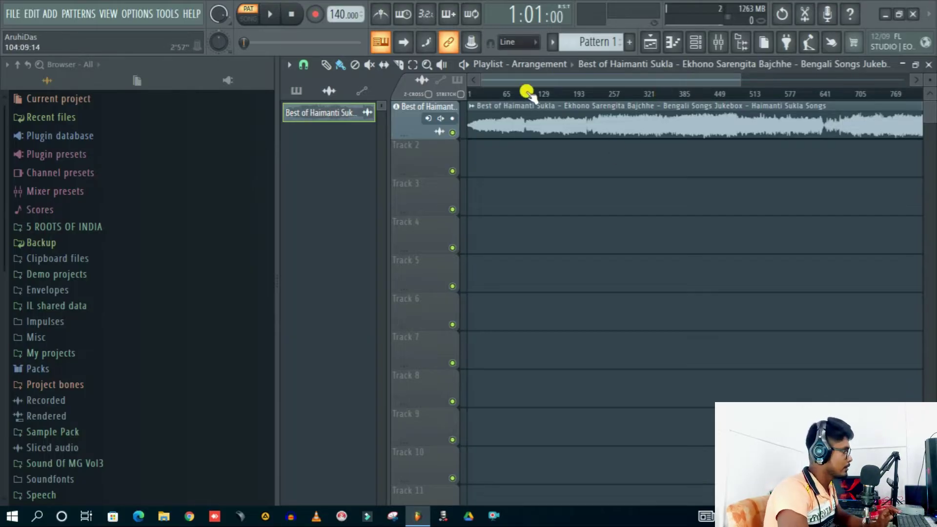
pyautogui.scroll(-2, 498, 94)
pyautogui.click(488, 94)
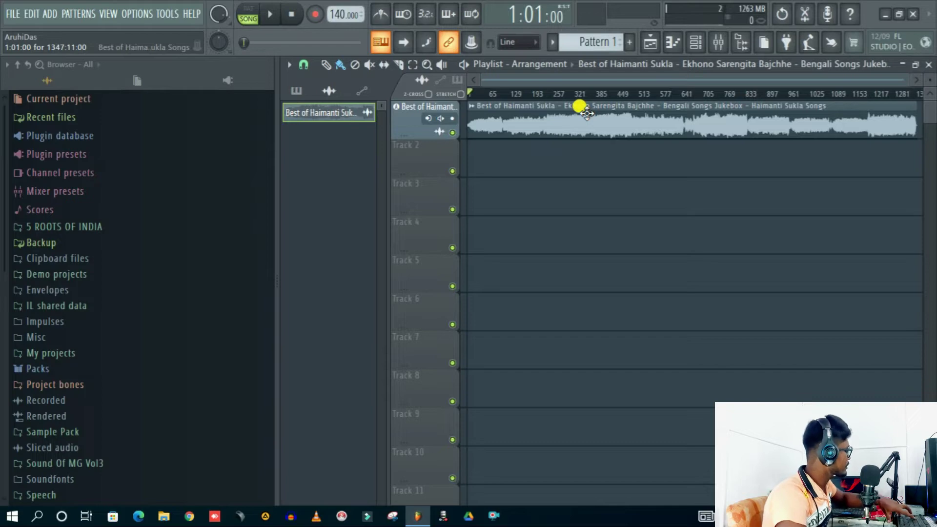
# Play the audio from about bar 102 to check the quiet gap between songs just before bar 105
pyautogui.scroll(5, 503, 97)
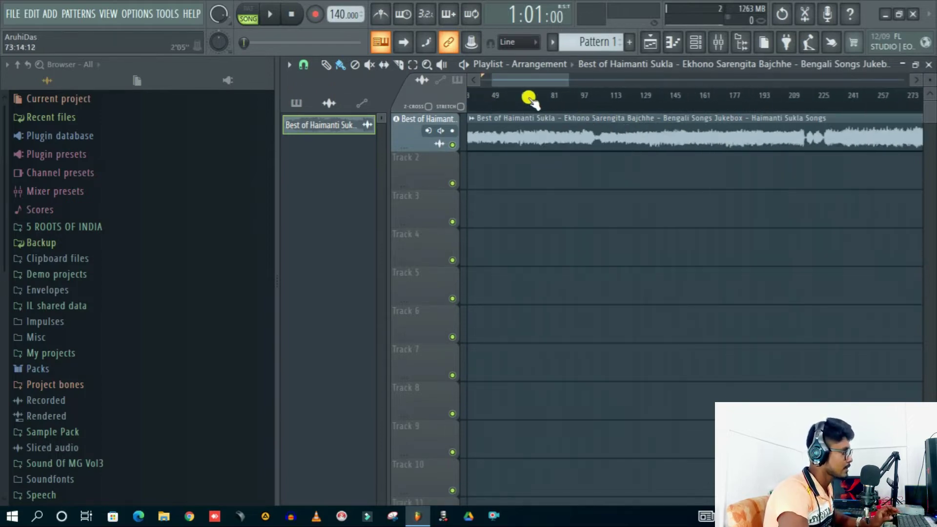
pyautogui.scroll(4, 715, 109)
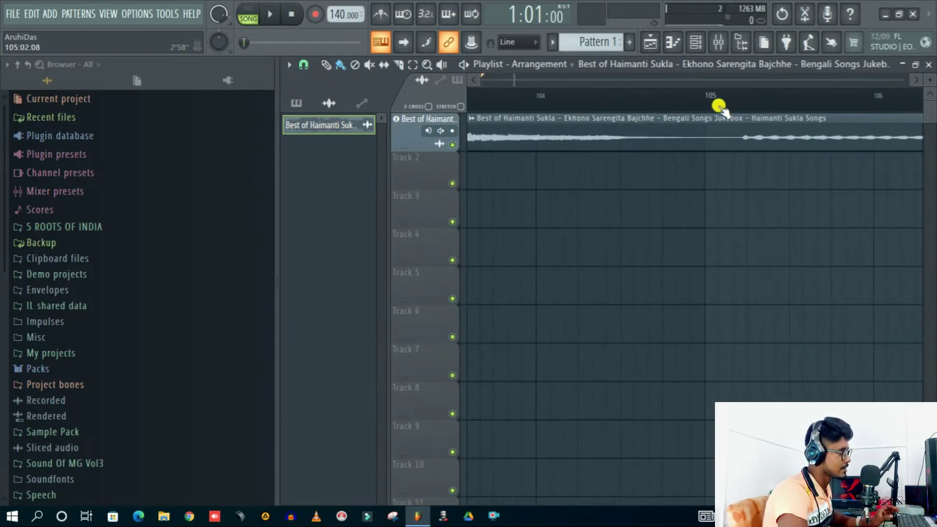
pyautogui.scroll(-2, 669, 97)
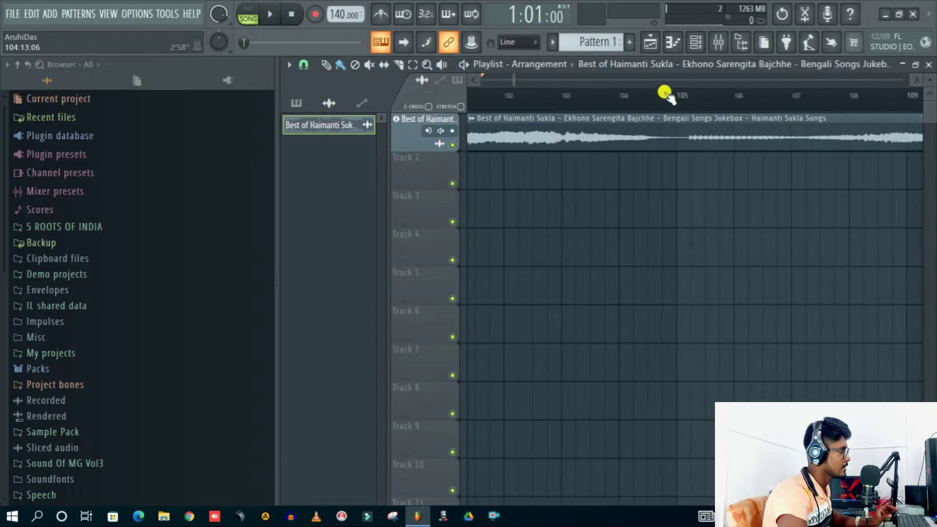
pyautogui.click(527, 105)
pyautogui.press('space')
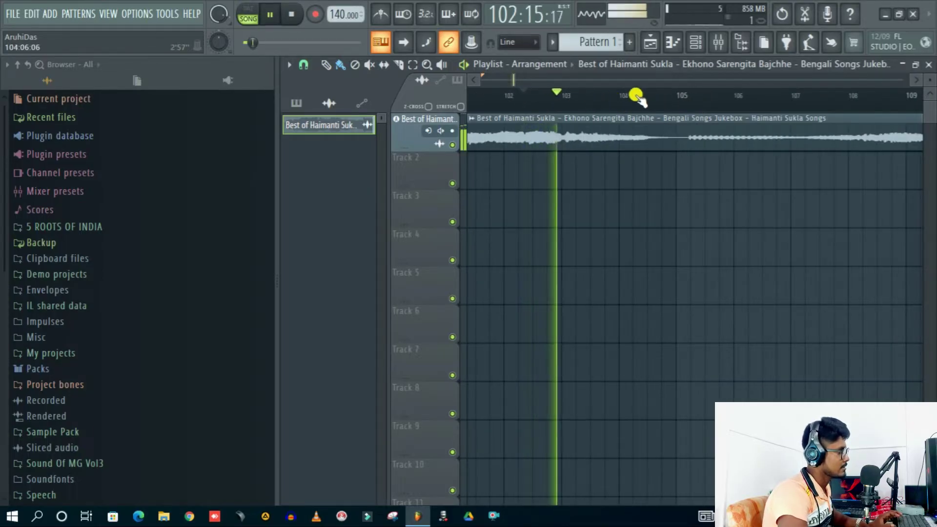
pyautogui.scroll(2, 639, 100)
pyautogui.scroll(-2, 649, 99)
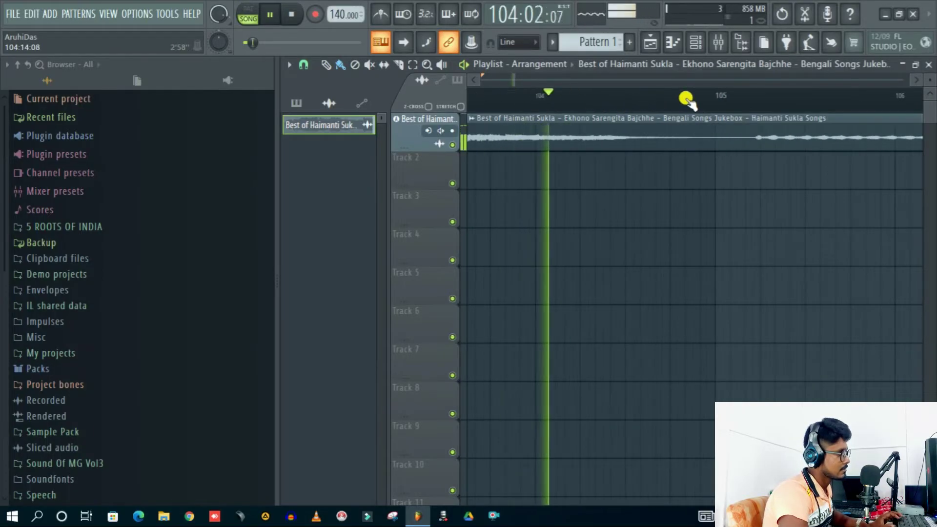
pyautogui.press('space')
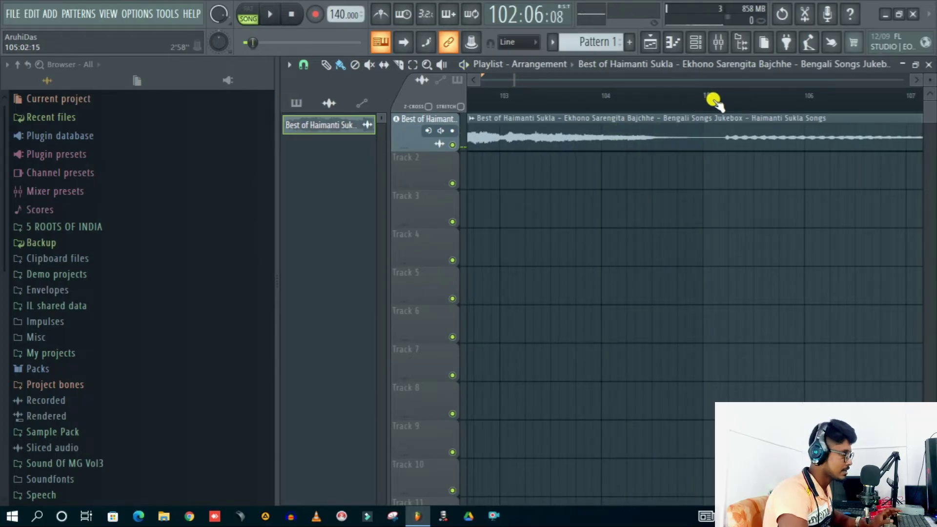
# Slice the audio clip at bar 105, in the silence between the first and second songs
pyautogui.scroll(1, 710, 99)
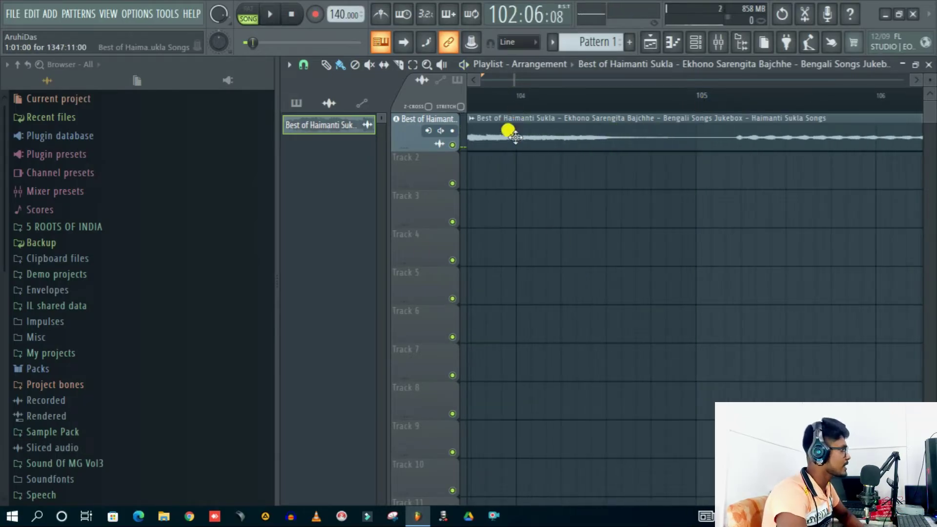
pyautogui.click(398, 64)
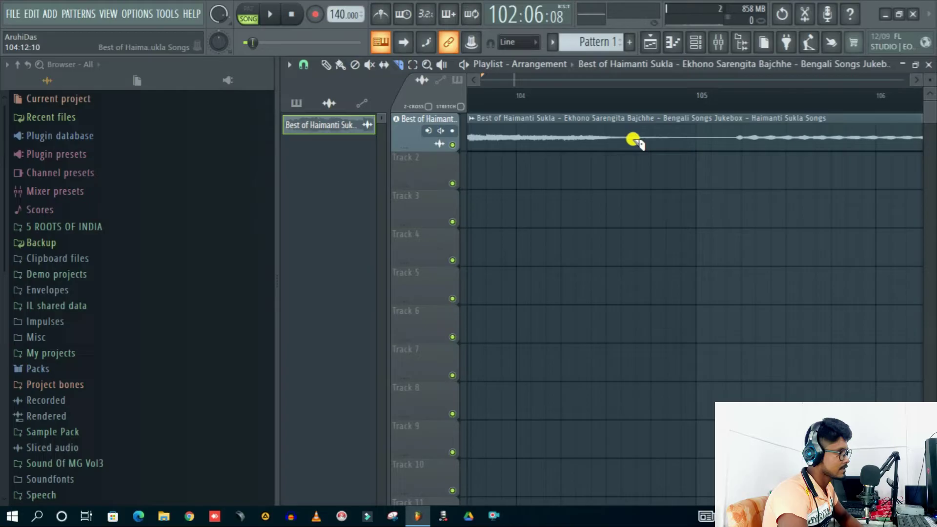
pyautogui.click(698, 122)
# Increase the playlist track height and narrow the browser to give the waveform more room
pyautogui.scroll(-4, 679, 102)
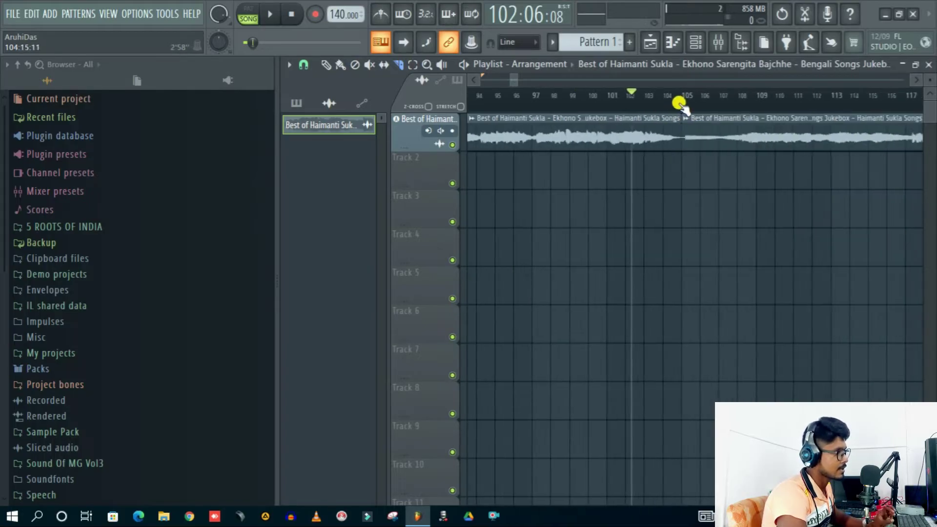
pyautogui.scroll(-2, 680, 103)
pyautogui.scroll(5, 766, 95)
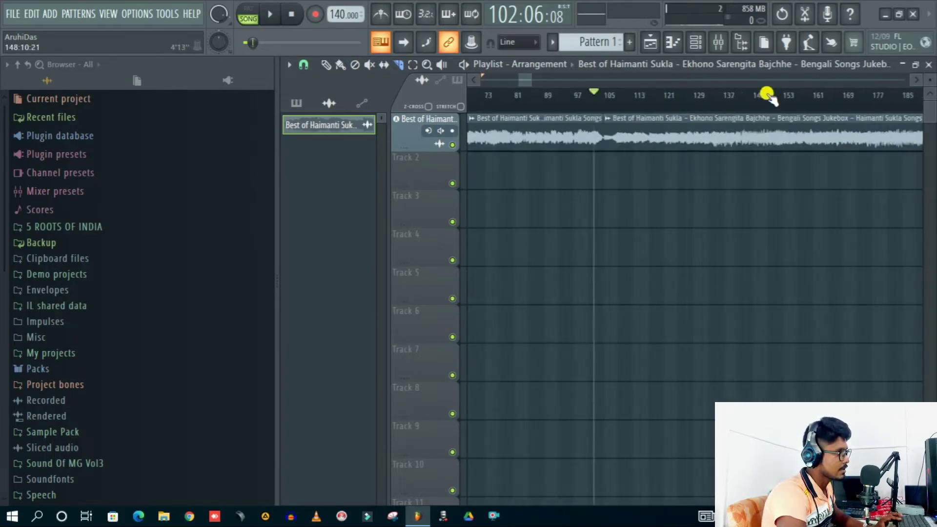
pyautogui.scroll(-6, 610, 100)
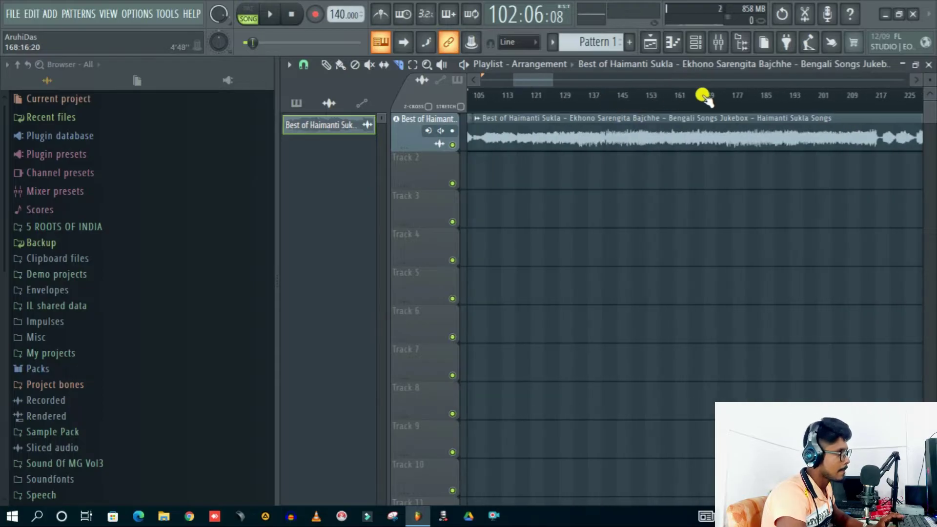
pyautogui.scroll(3, 705, 99)
pyautogui.scroll(-3, 704, 97)
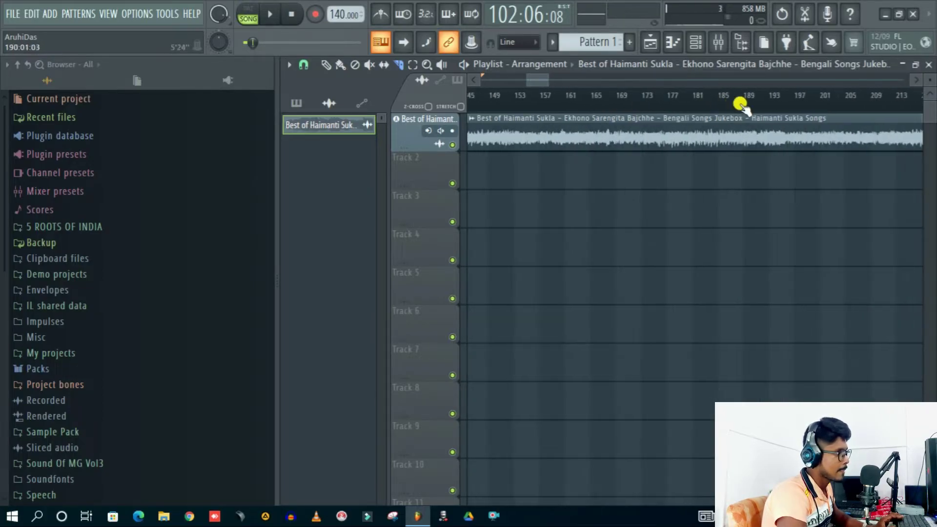
pyautogui.scroll(4, 635, 327)
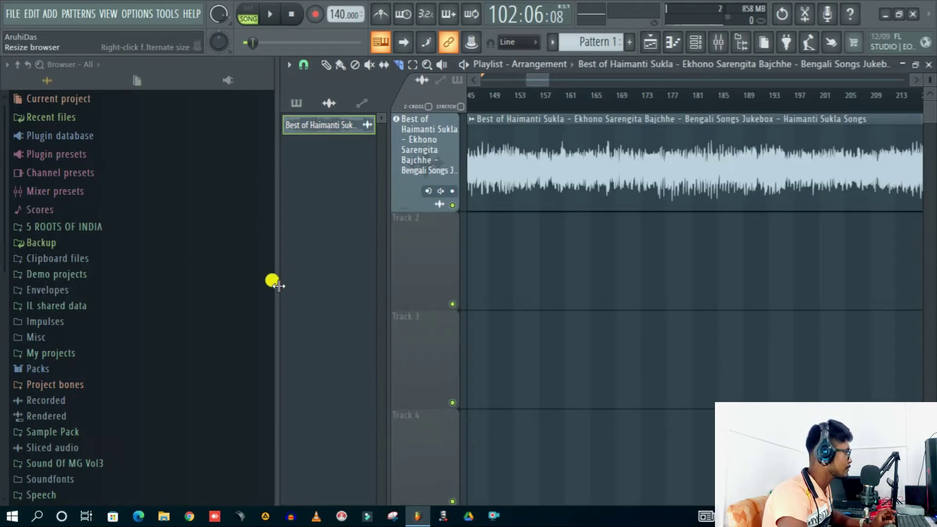
pyautogui.moveTo(273, 282); pyautogui.dragTo(105, 335)
# Examine the second song's waveform for its ending and start playback from bar 116
pyautogui.scroll(-3, 440, 100)
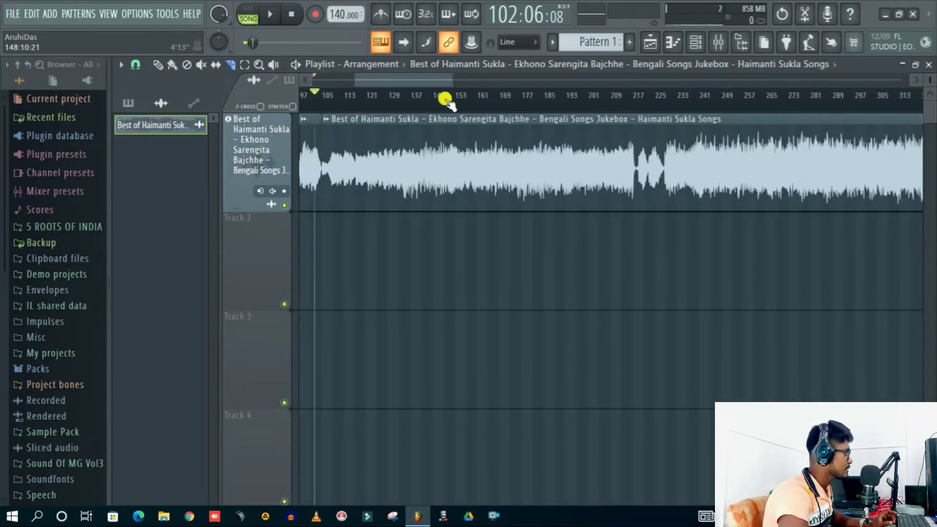
pyautogui.scroll(5, 409, 104)
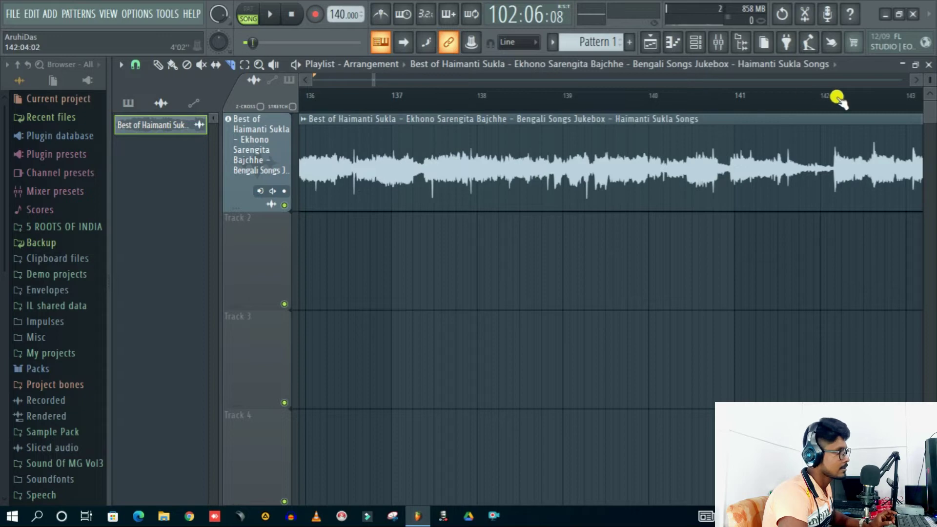
pyautogui.scroll(-5, 537, 94)
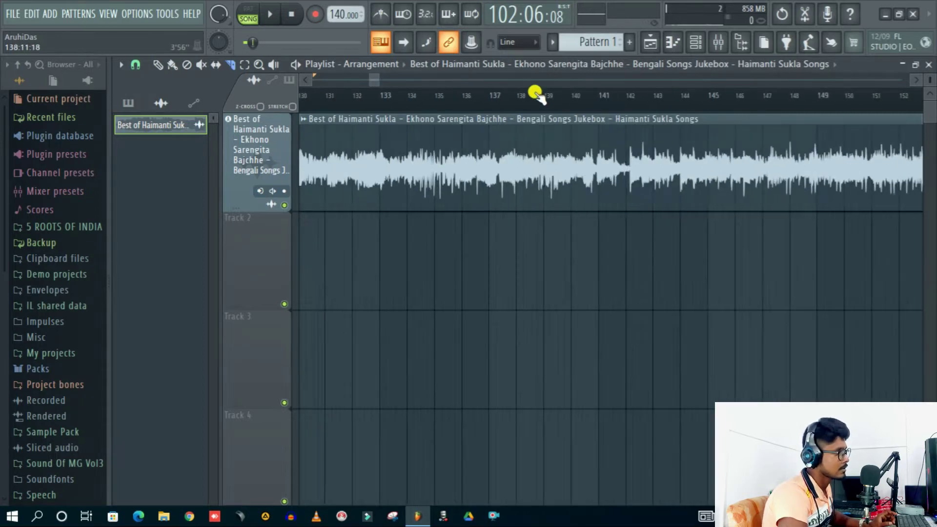
pyautogui.scroll(4, 669, 99)
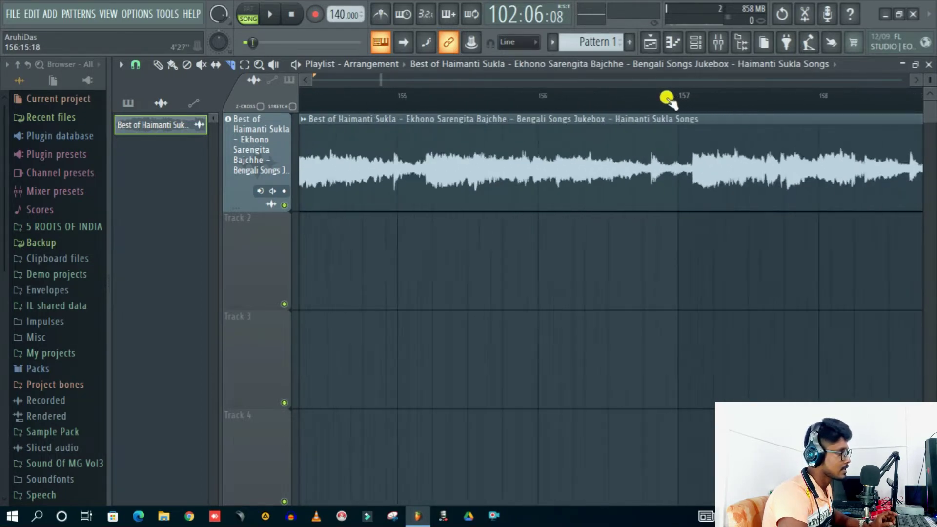
pyautogui.scroll(-3, 667, 98)
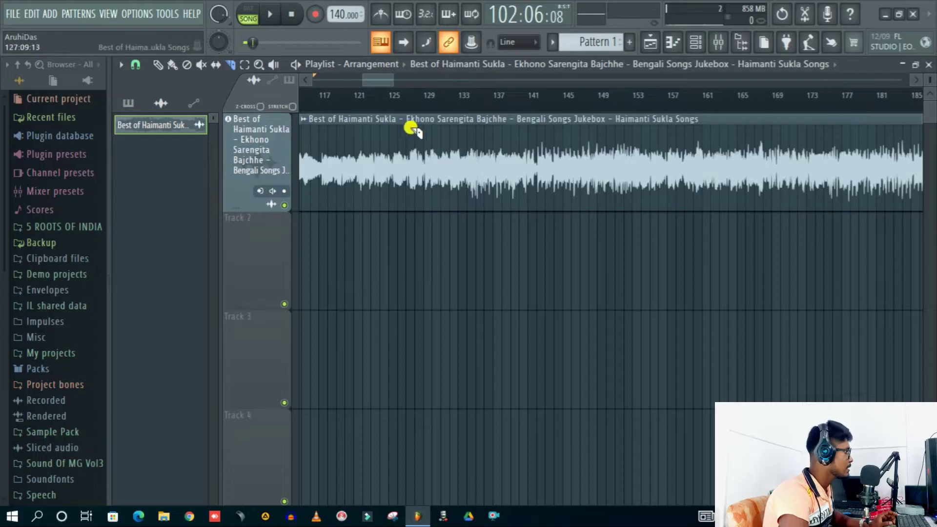
pyautogui.scroll(3, 464, 98)
pyautogui.click(560, 96)
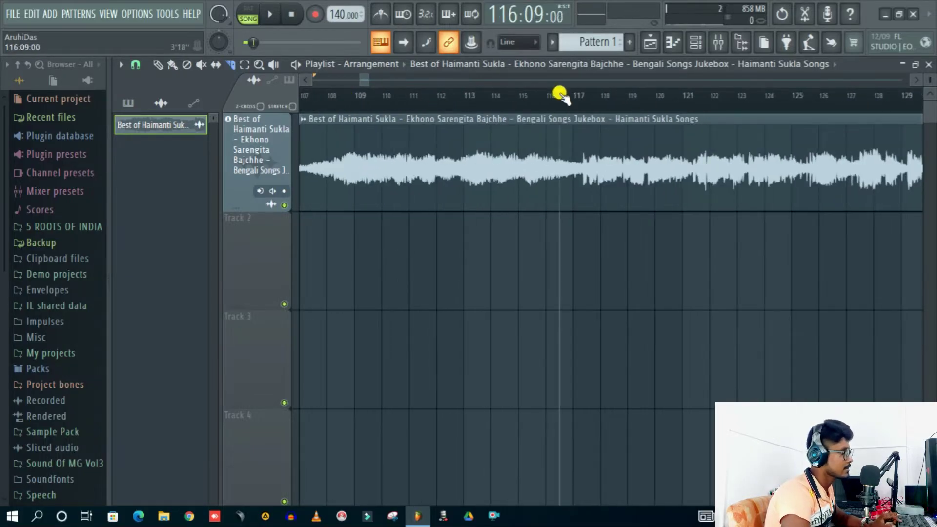
pyautogui.press('space')
pyautogui.scroll(-4, 703, 97)
# Listen to the second song at several points between about bar 131 and bar 178
pyautogui.click(747, 92)
pyautogui.scroll(7, 811, 99)
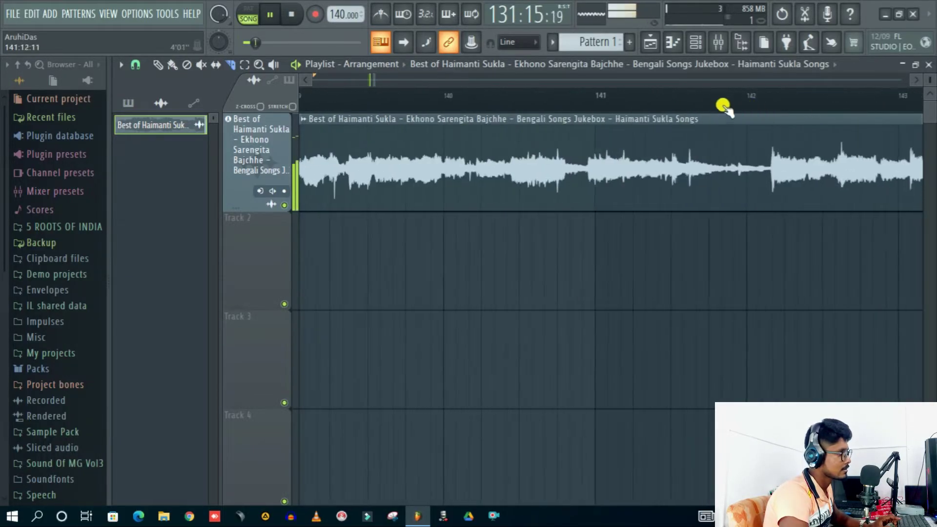
pyautogui.click(678, 98)
pyautogui.scroll(-5, 678, 98)
pyautogui.click(783, 99)
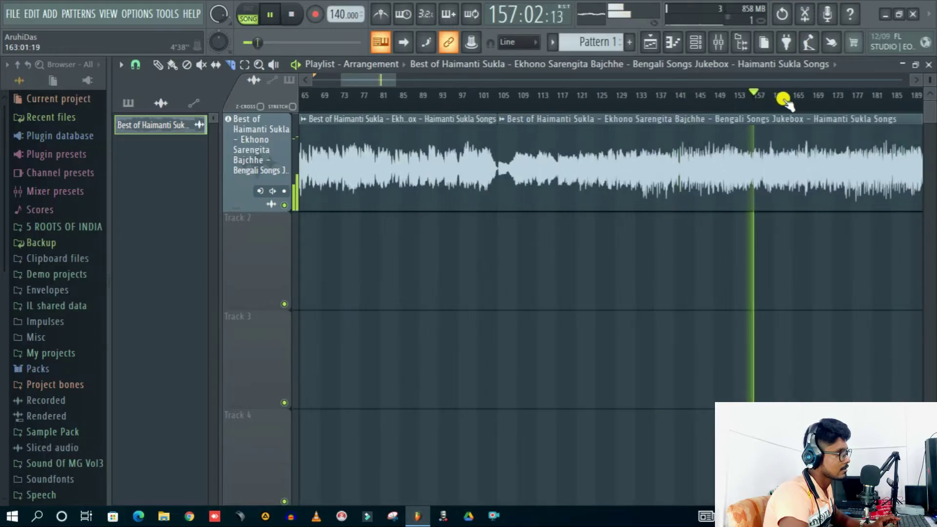
pyautogui.scroll(5, 791, 98)
pyautogui.click(425, 104)
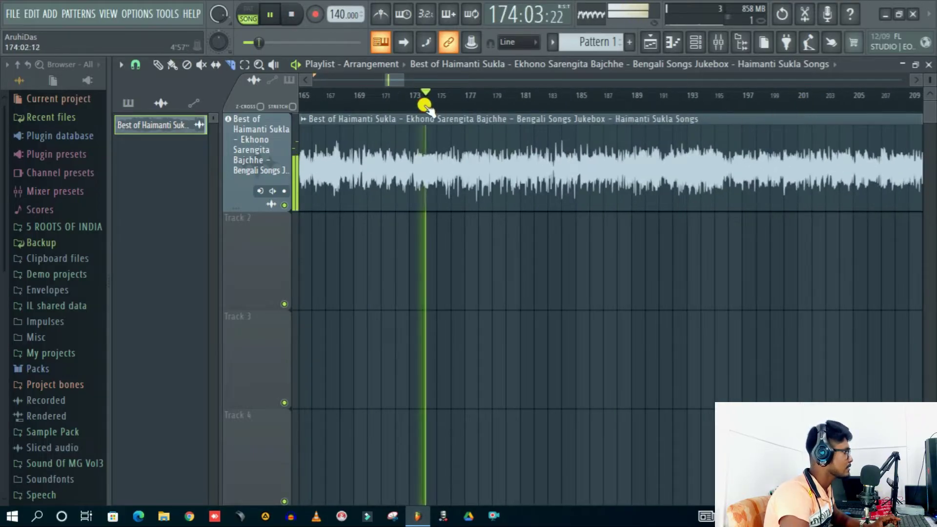
pyautogui.scroll(3, 439, 104)
pyautogui.click(622, 102)
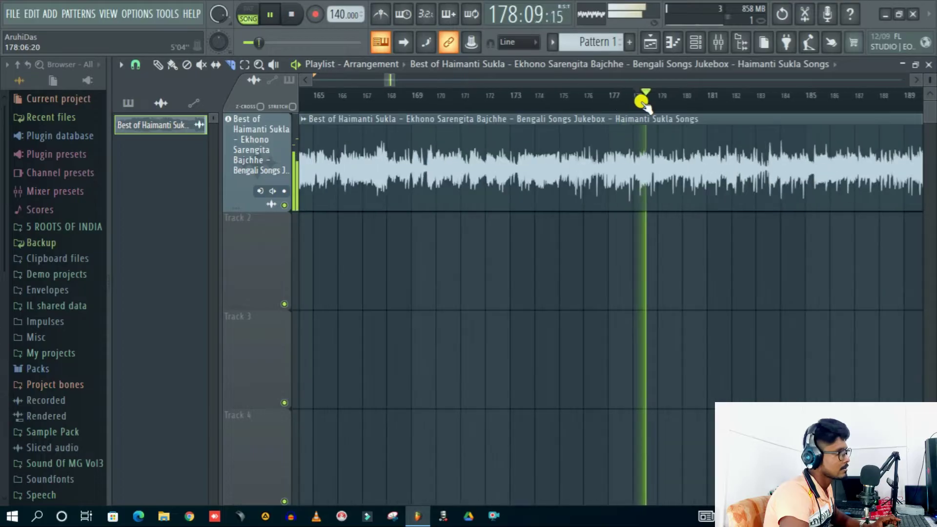
# Stop playback near bar 217 and slice the audio clip at bar 218 beat 2, in the silence after the second song
pyautogui.scroll(-6, 641, 101)
pyautogui.click(749, 99)
pyautogui.scroll(6, 836, 98)
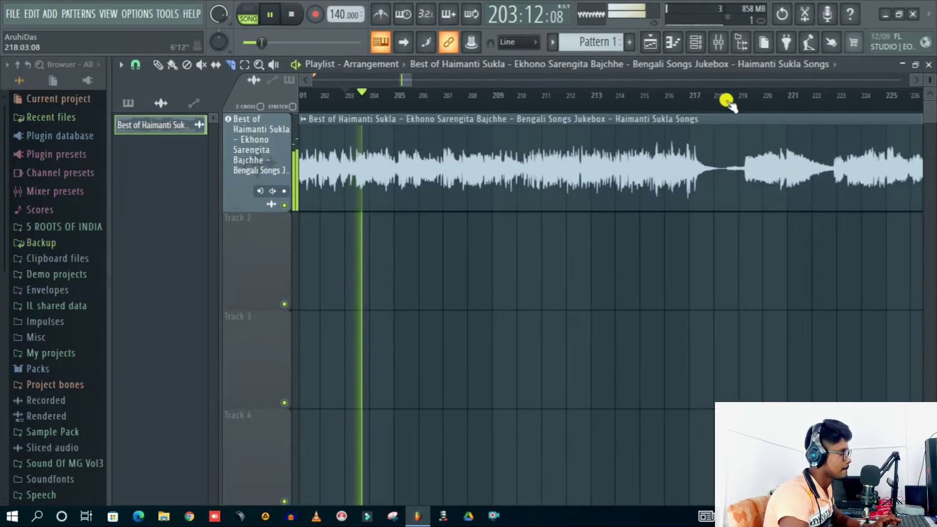
pyautogui.click(688, 101)
pyautogui.scroll(8, 754, 101)
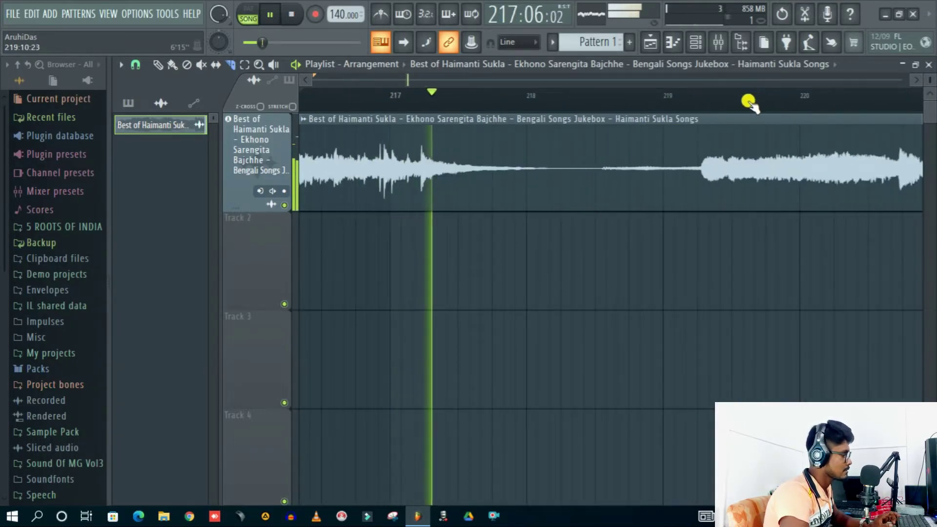
pyautogui.press('space')
pyautogui.scroll(4, 529, 105)
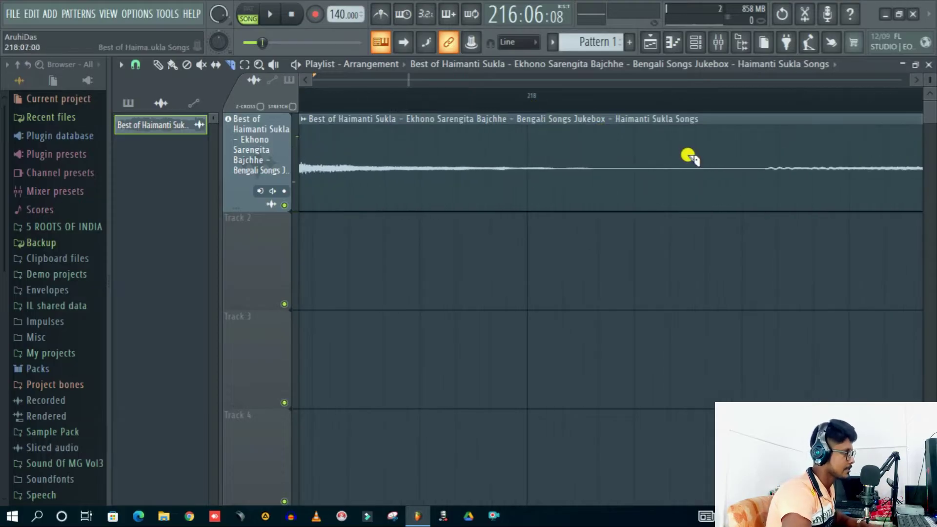
pyautogui.scroll(-10, 634, 108)
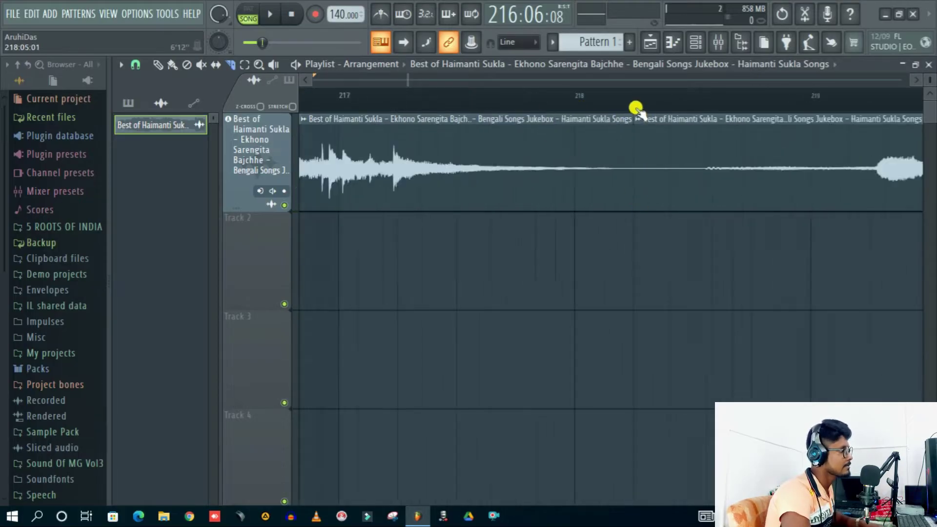
# Slice the audio clip just after bar 492, in the silence before the next song's waveform begins
pyautogui.scroll(-1, 632, 110)
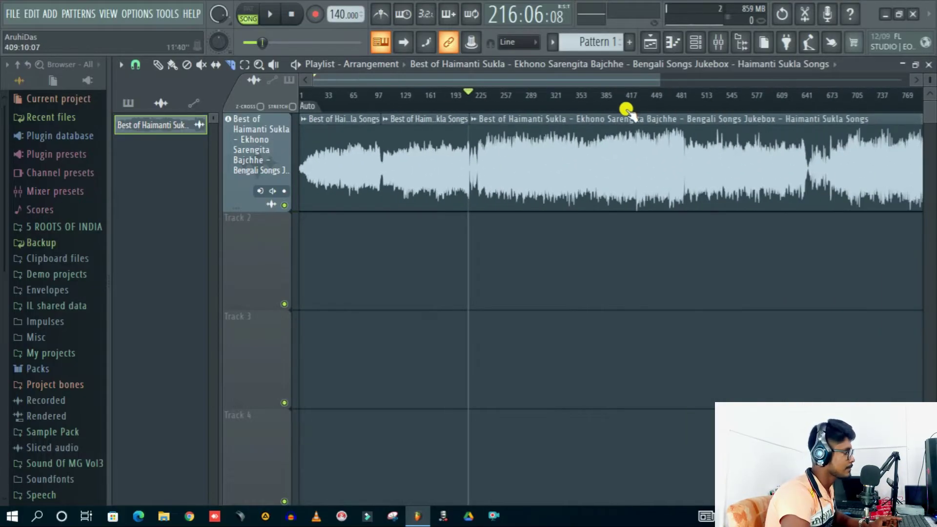
pyautogui.scroll(15, 673, 100)
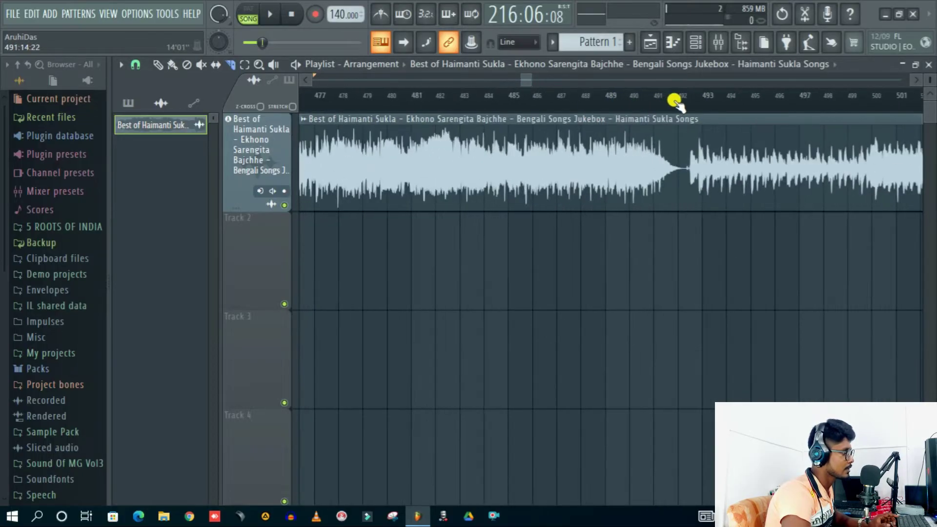
pyautogui.scroll(2, 761, 101)
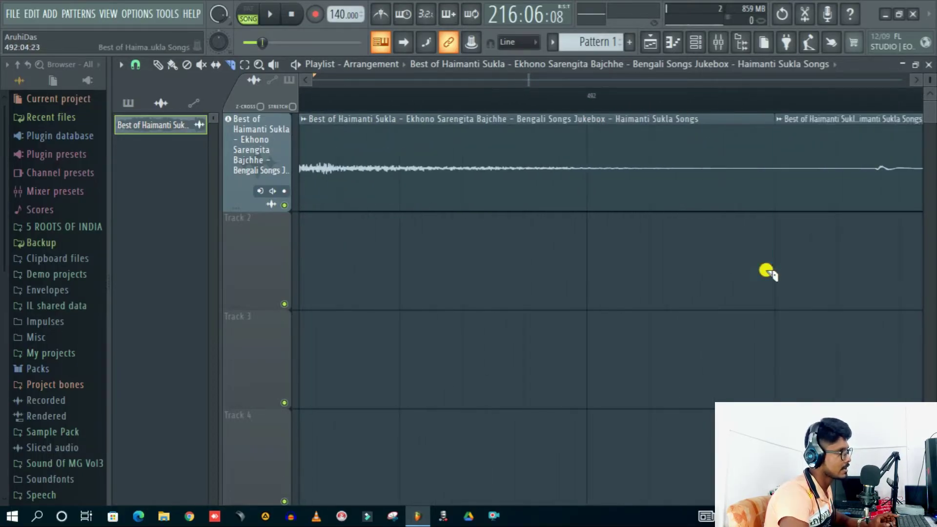
# Slice the audio clip in the next two silent gaps, at about bar 650 and about bar 841
pyautogui.scroll(-10, 600, 95)
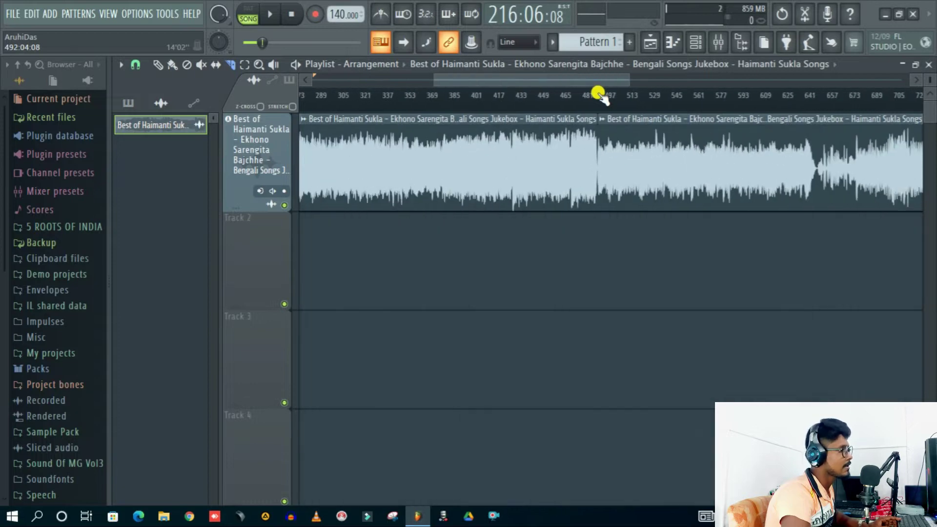
pyautogui.scroll(8, 838, 108)
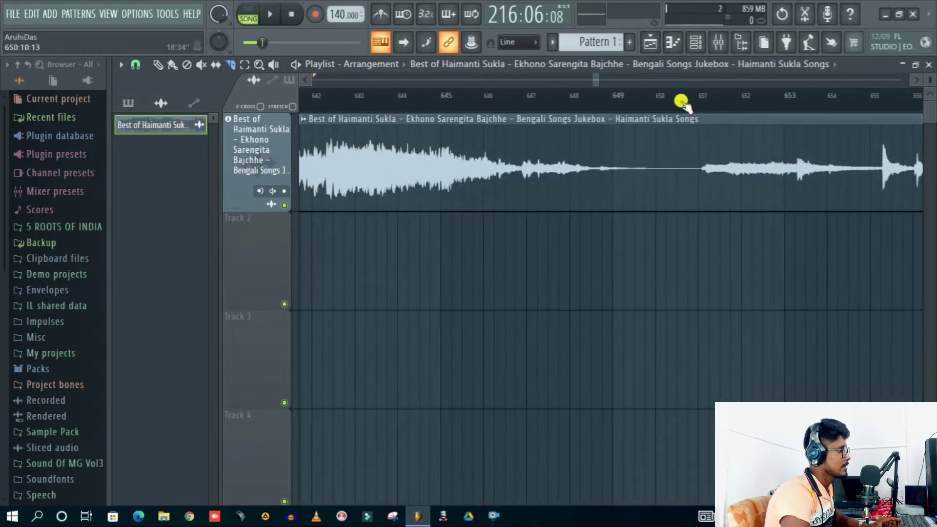
pyautogui.scroll(-12, 681, 108)
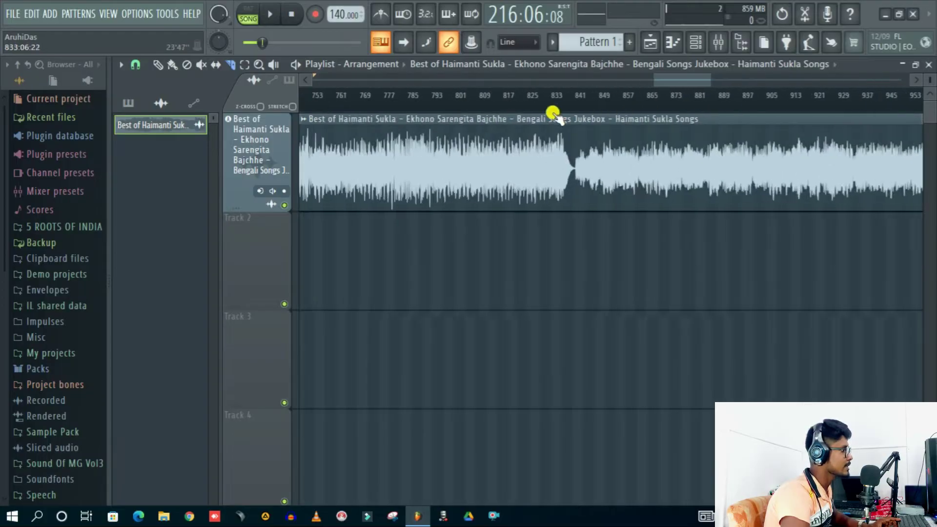
pyautogui.scroll(10, 671, 90)
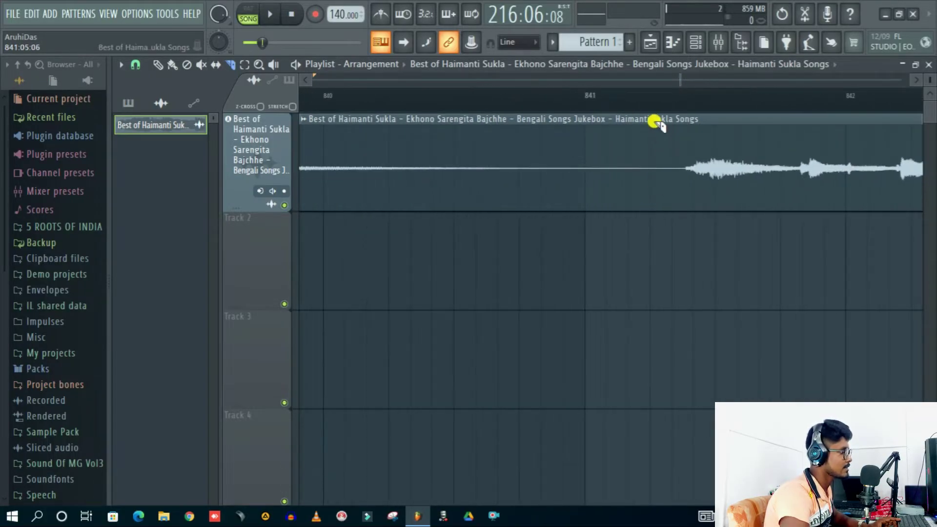
# Slice the audio clip at about bar 964, in the short silence following the song that starts near bar 841
pyautogui.scroll(-8, 686, 106)
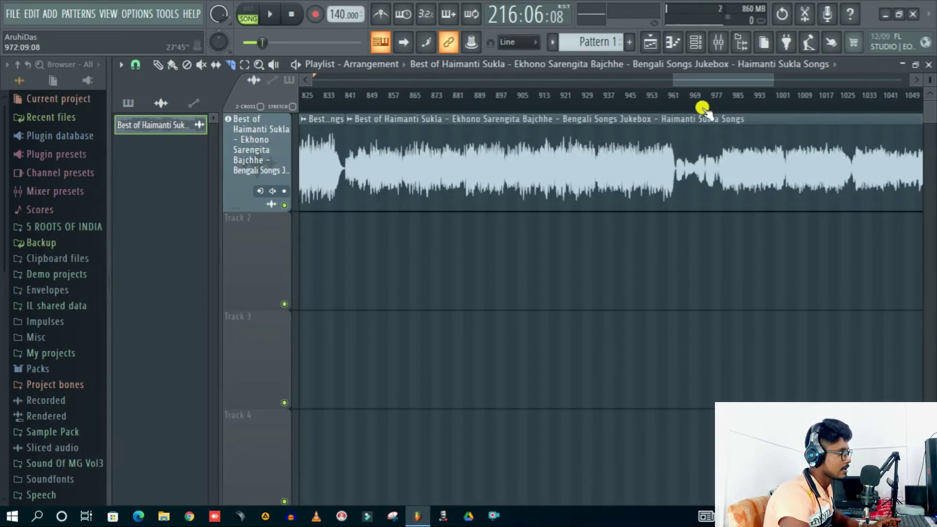
pyautogui.scroll(8, 702, 108)
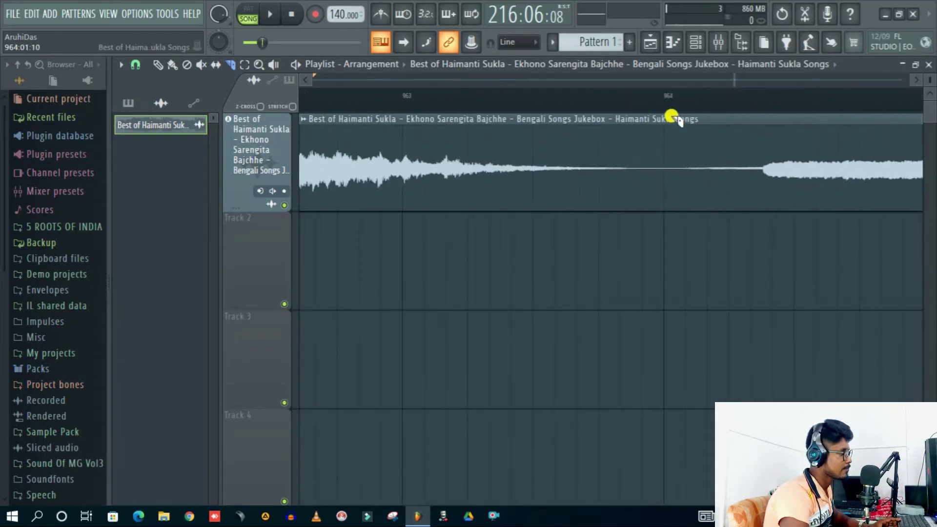
pyautogui.scroll(-8, 636, 106)
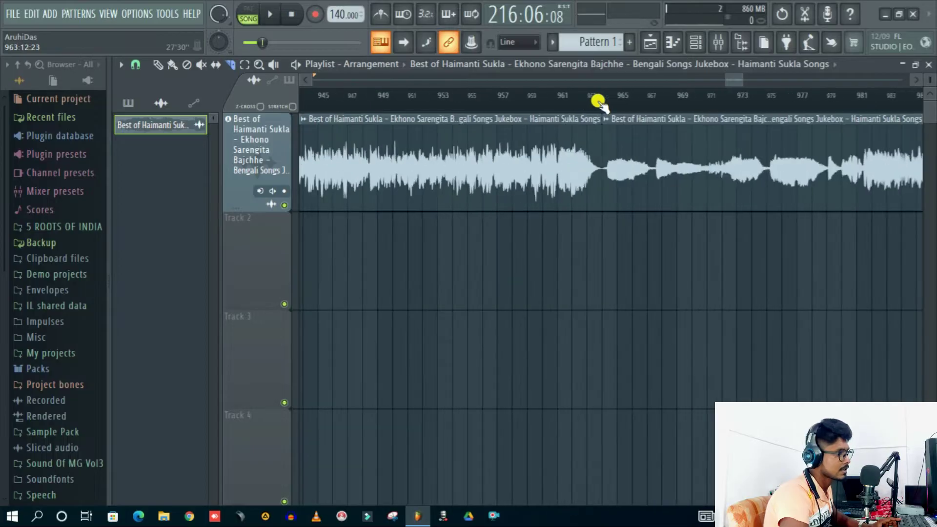
# Examine the dips in the waveform between about bars 1000 and 1082 for a true silence between songs
pyautogui.scroll(-3, 732, 106)
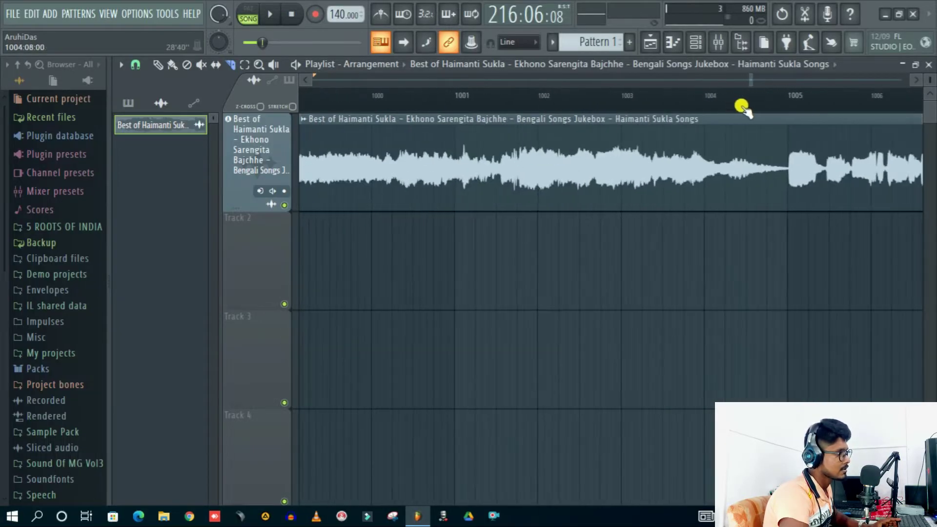
pyautogui.scroll(8, 814, 104)
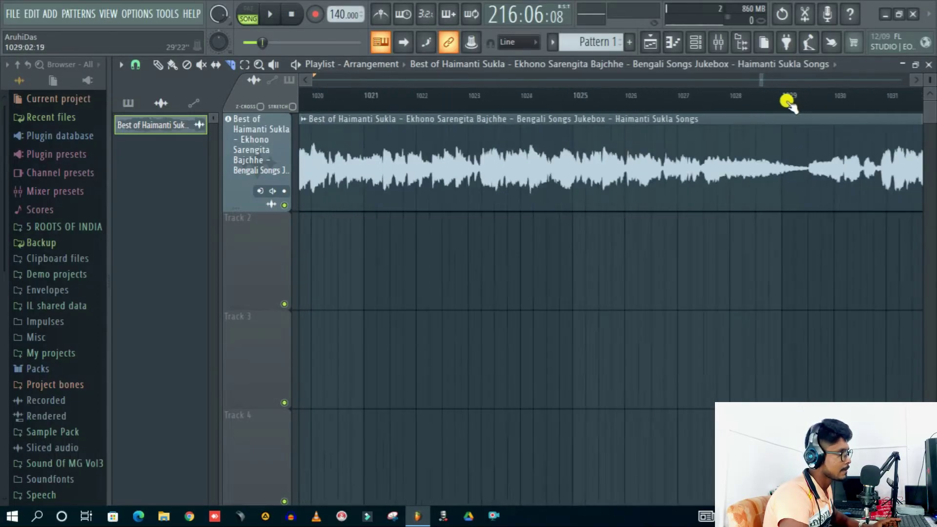
pyautogui.scroll(-4, 569, 103)
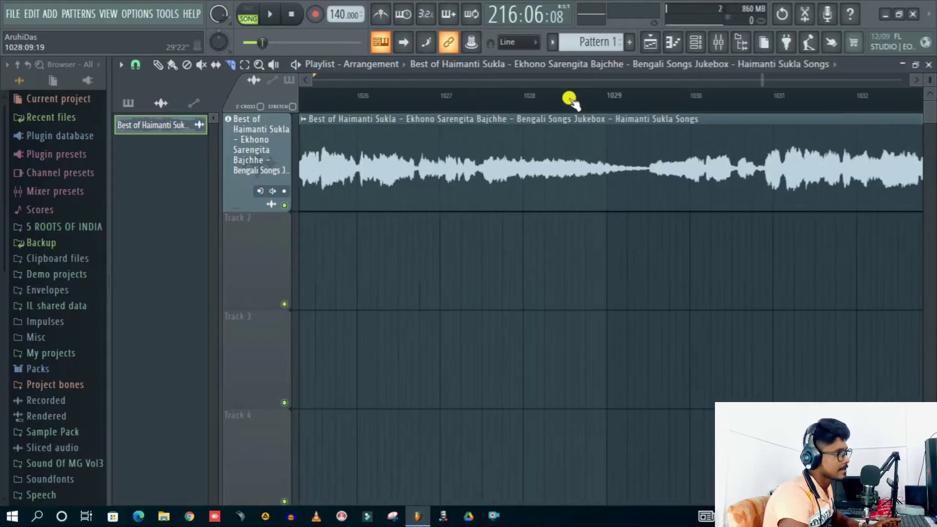
pyautogui.scroll(3, 623, 110)
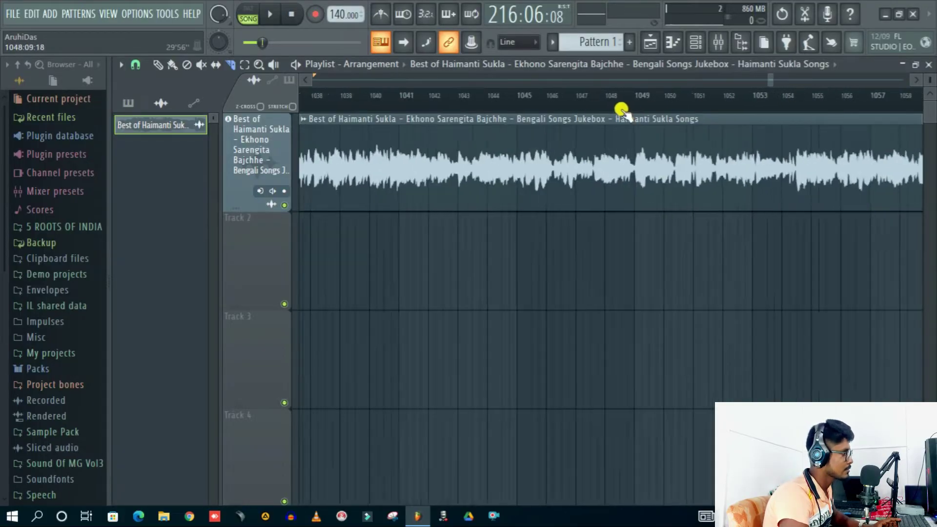
pyautogui.scroll(-2, 683, 116)
pyautogui.scroll(2, 725, 195)
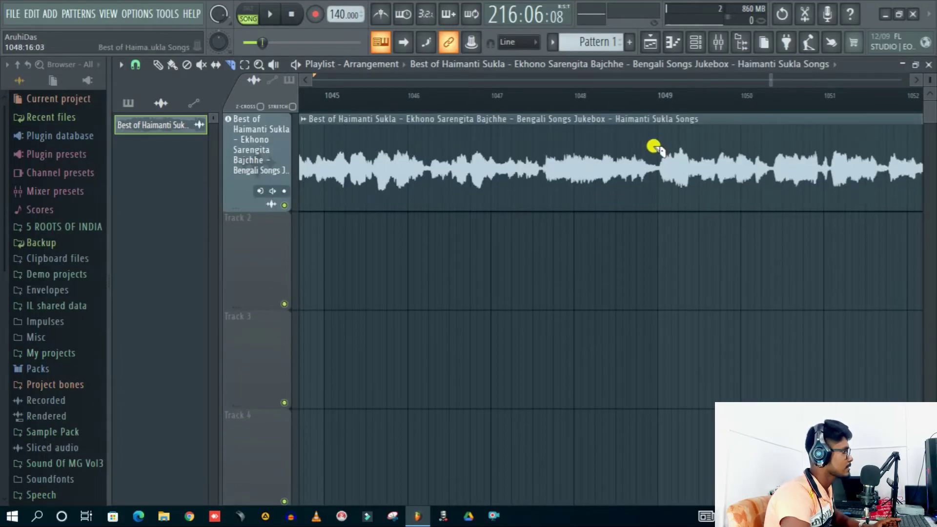
pyautogui.scroll(-3, 552, 108)
pyautogui.scroll(4, 839, 101)
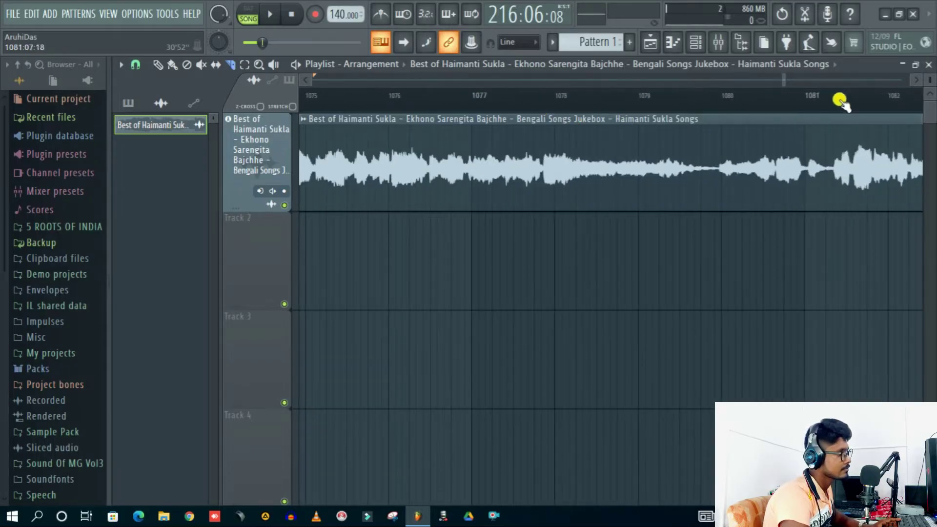
# Slice the audio clip in the silences between bars 1087 and 1088 and at about bar 1199
pyautogui.scroll(-2, 614, 95)
pyautogui.scroll(4, 746, 94)
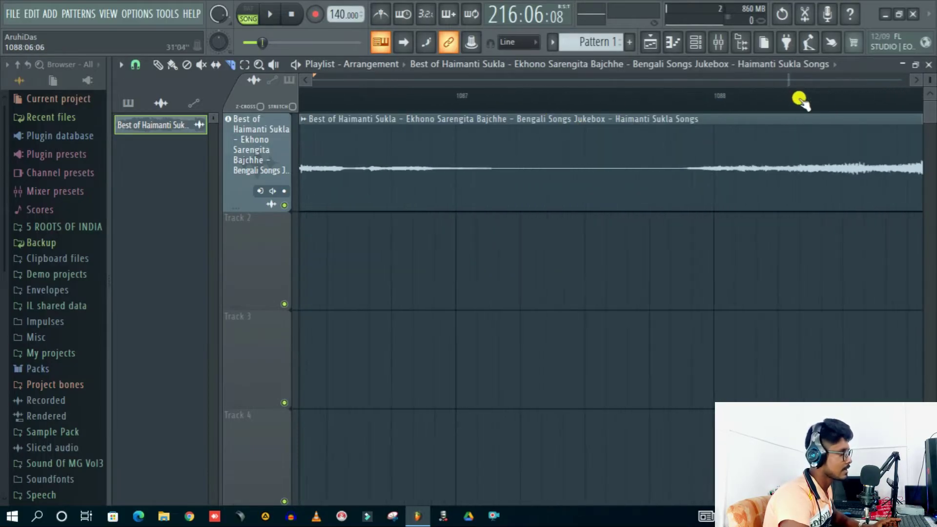
pyautogui.scroll(-10, 628, 98)
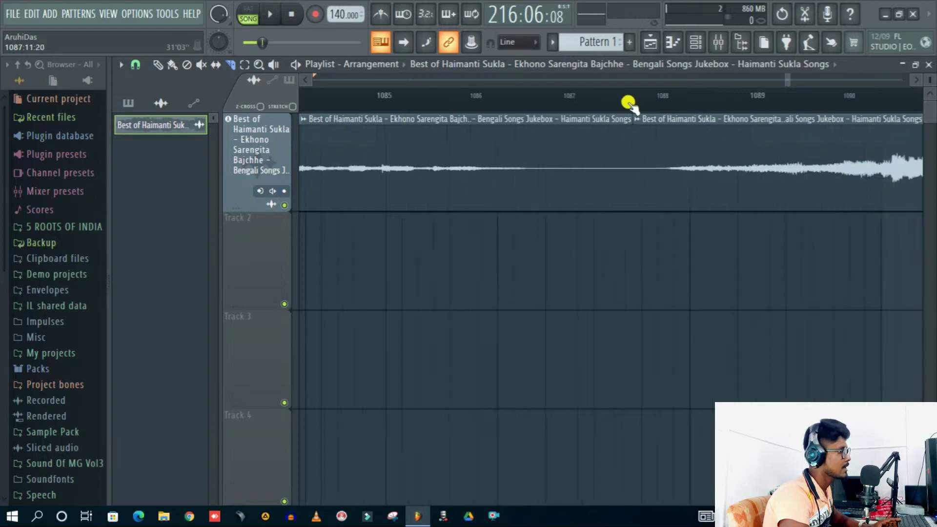
pyautogui.scroll(10, 774, 98)
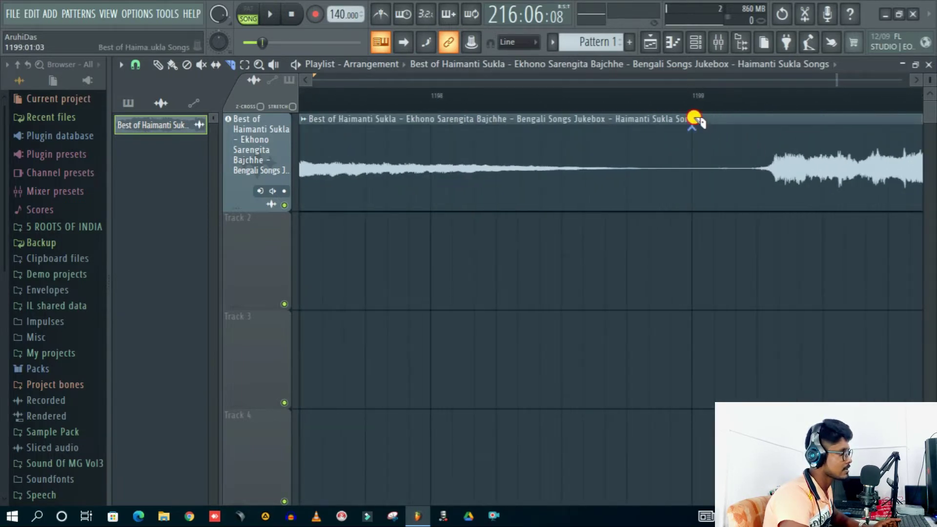
pyautogui.scroll(-8, 676, 100)
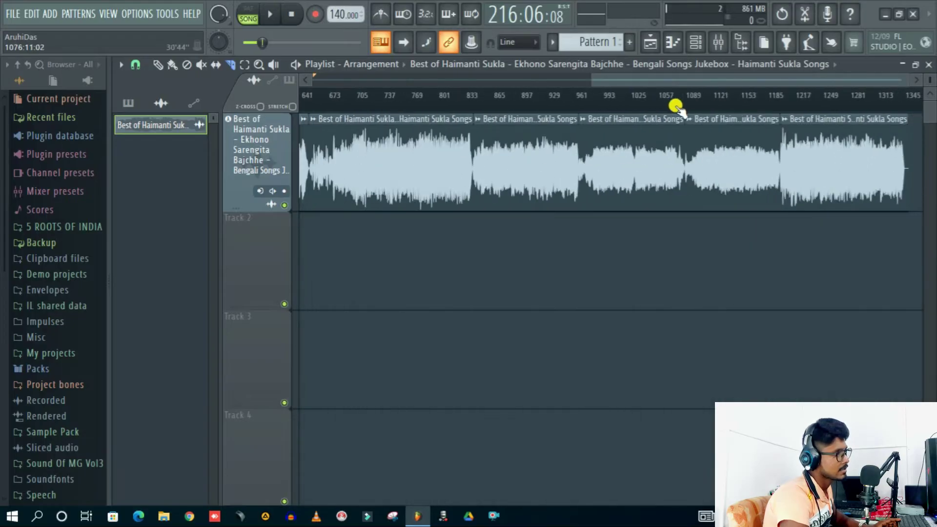
# Slice the last song at about bar 1344, after its fade-out, and delete the silent remainder of the clip
pyautogui.scroll(3, 913, 108)
pyautogui.scroll(6, 904, 101)
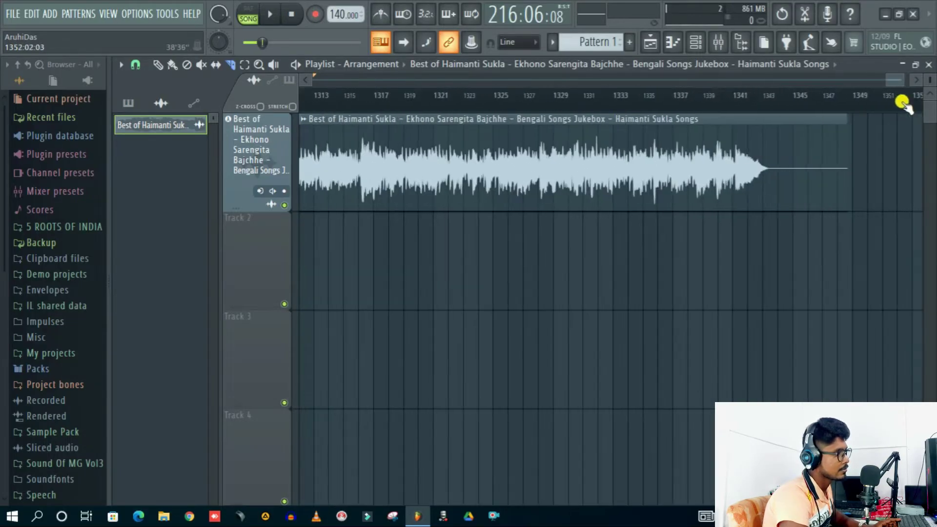
pyautogui.scroll(-1, 765, 100)
pyautogui.scroll(1, 472, 110)
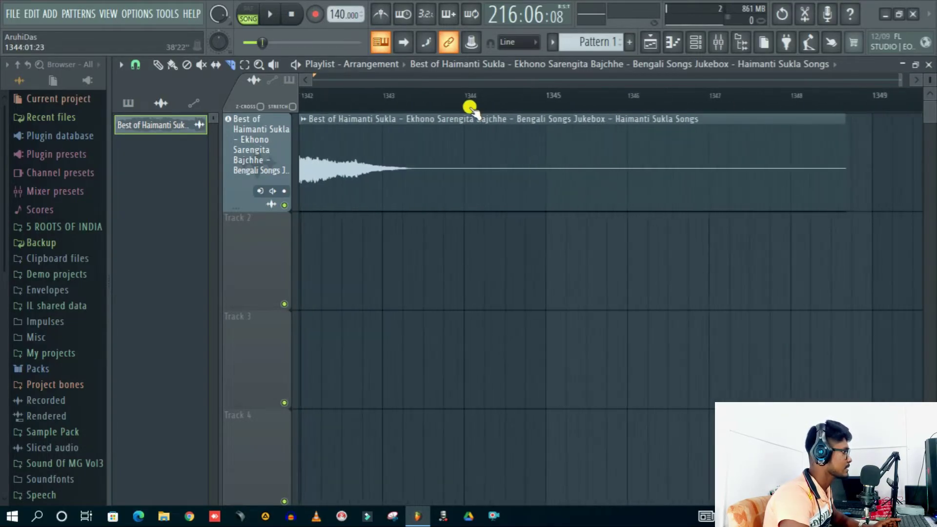
pyautogui.click(463, 177)
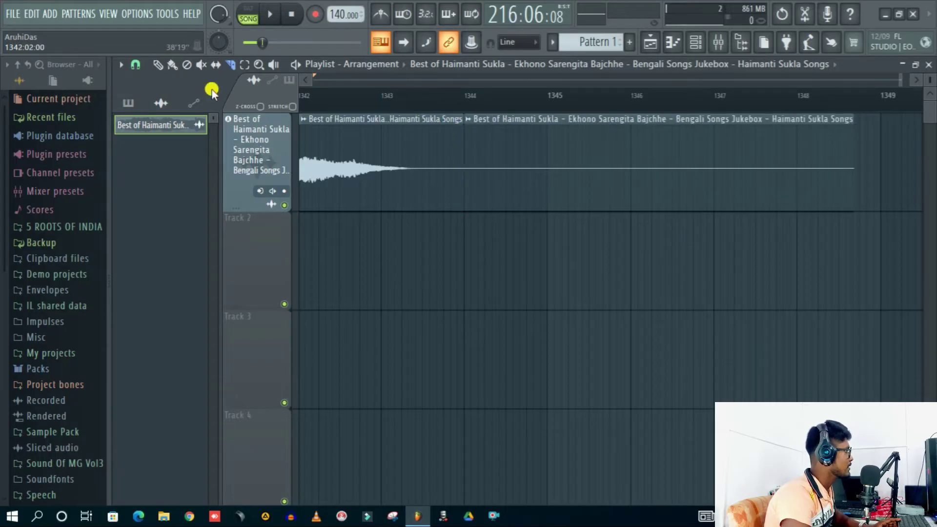
pyautogui.rightClick(734, 123)
# Examine the dips in the waveform between about bars 350 and 364 of the long third clip for a true silence between songs
pyautogui.scroll(-6, 753, 101)
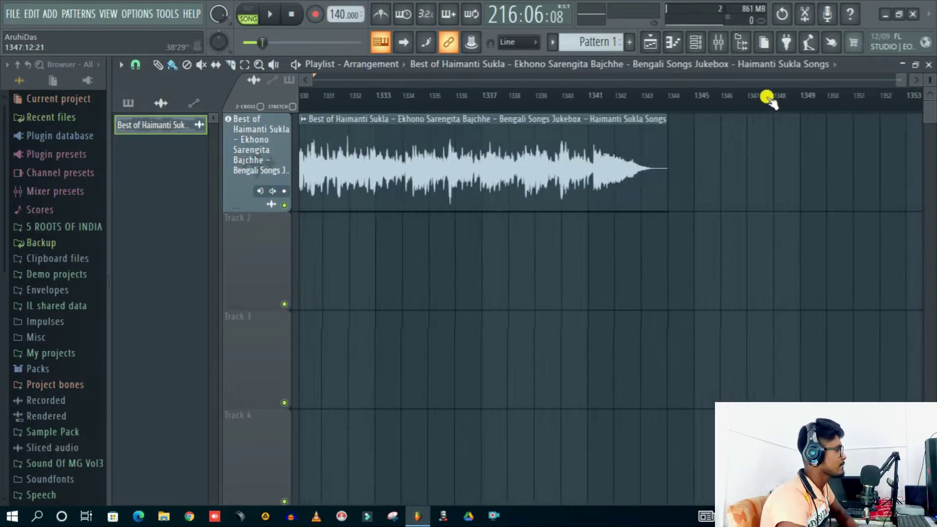
pyautogui.scroll(-2, 765, 97)
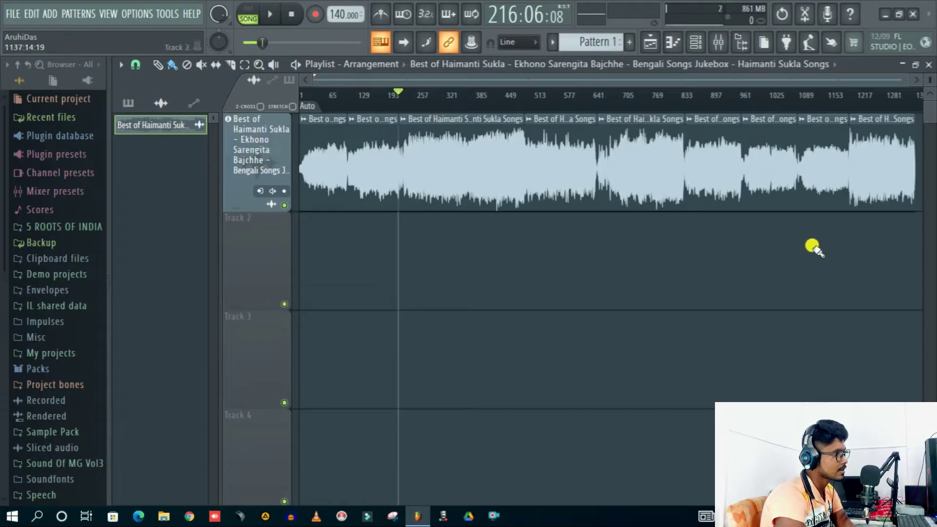
pyautogui.scroll(10, 467, 98)
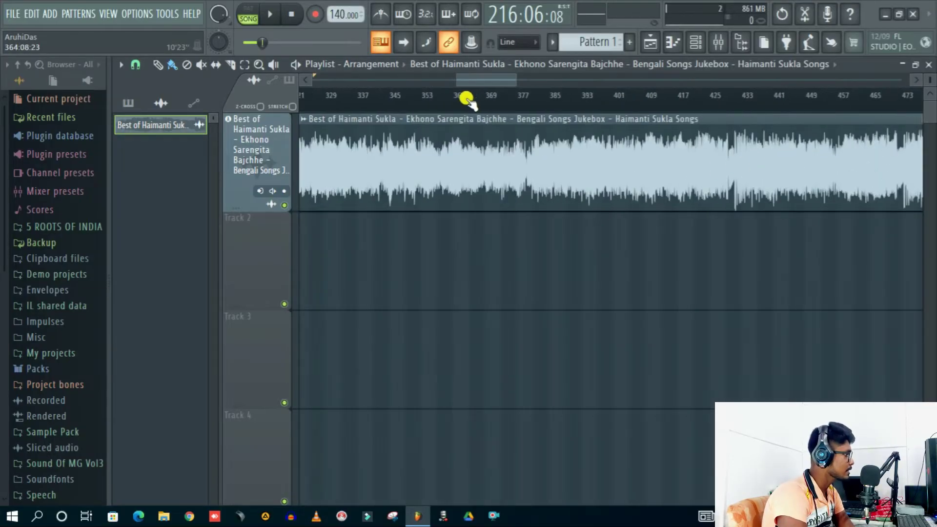
pyautogui.scroll(5, 429, 101)
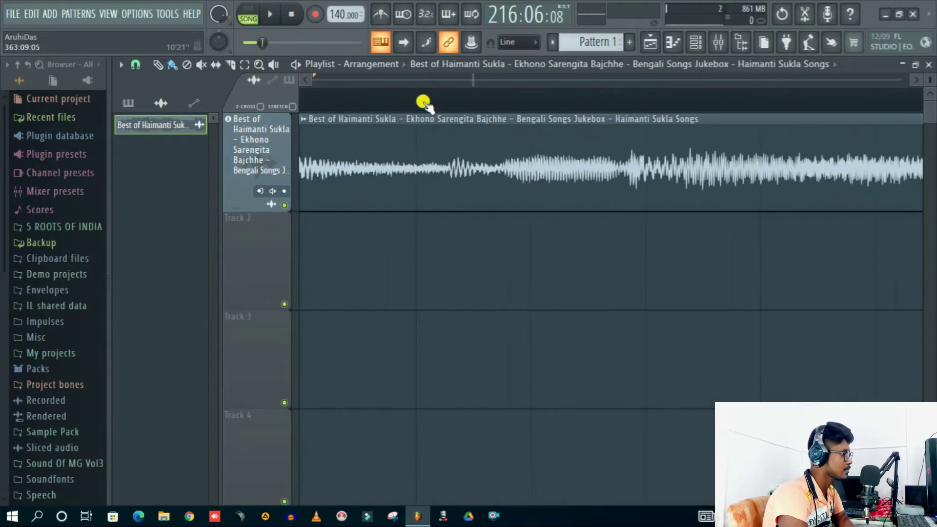
pyautogui.scroll(-5, 627, 103)
pyautogui.scroll(3, 469, 104)
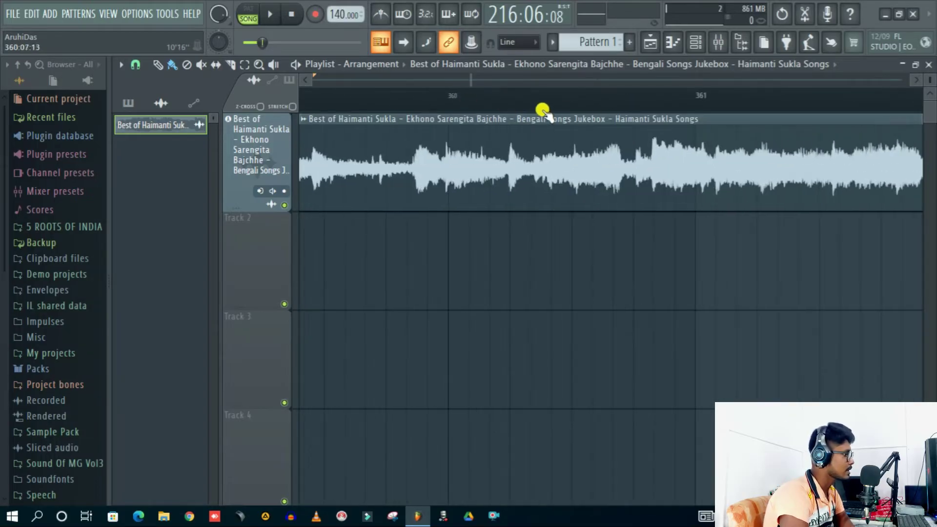
pyautogui.scroll(2, 656, 111)
pyautogui.scroll(-5, 704, 104)
pyautogui.scroll(5, 529, 98)
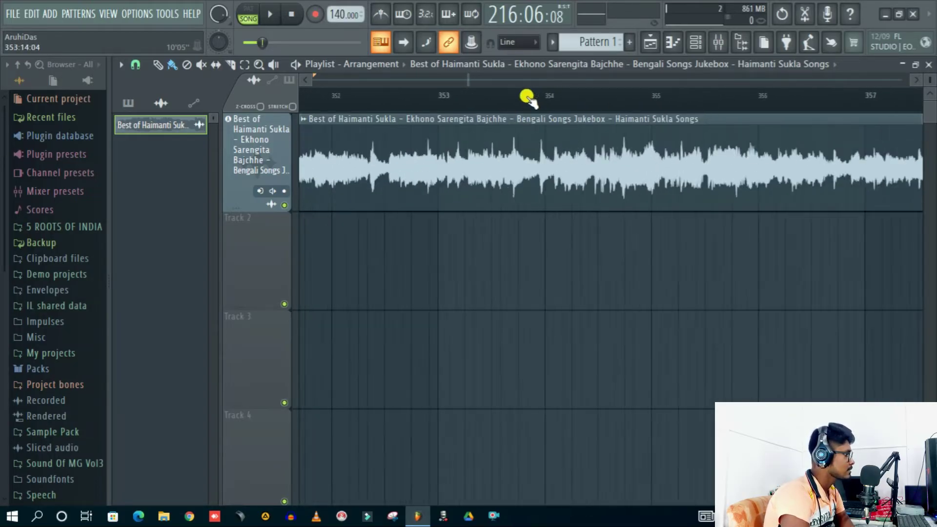
pyautogui.scroll(-3, 517, 99)
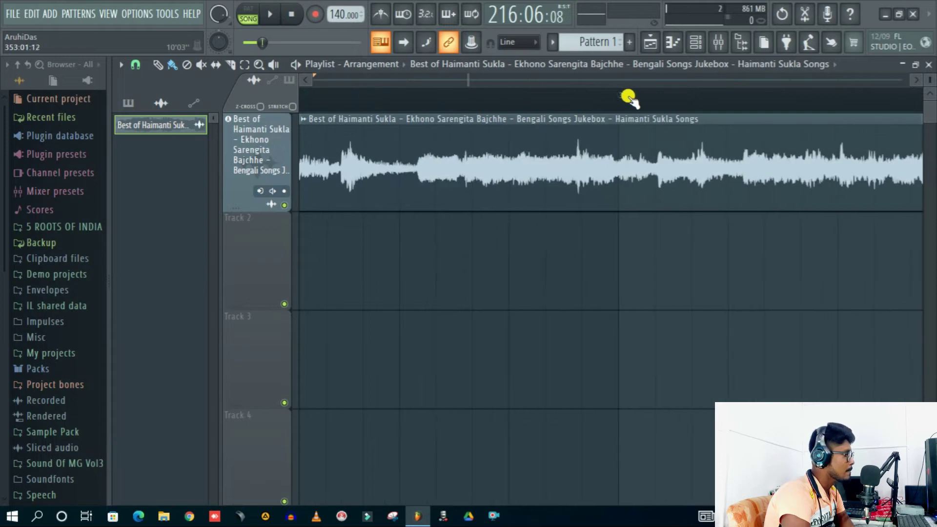
pyautogui.scroll(-2, 647, 101)
pyautogui.scroll(5, 482, 101)
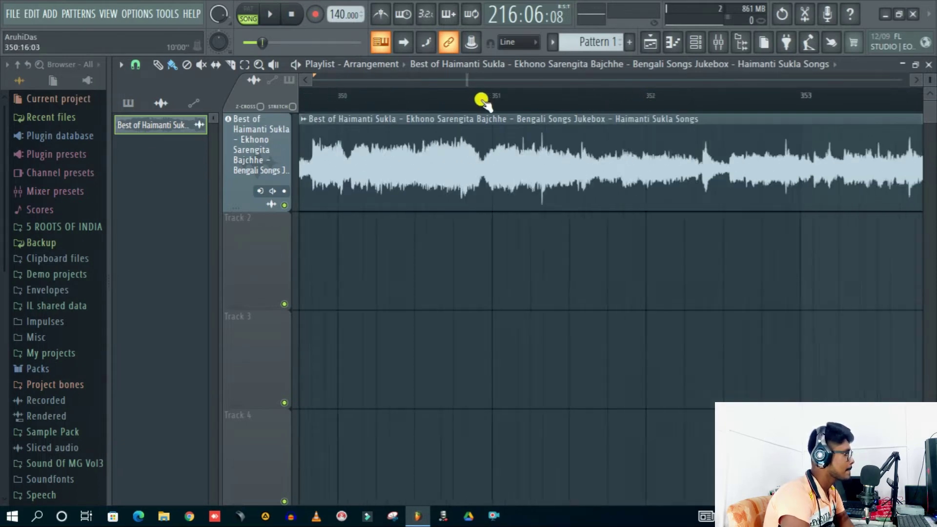
pyautogui.scroll(-5, 597, 101)
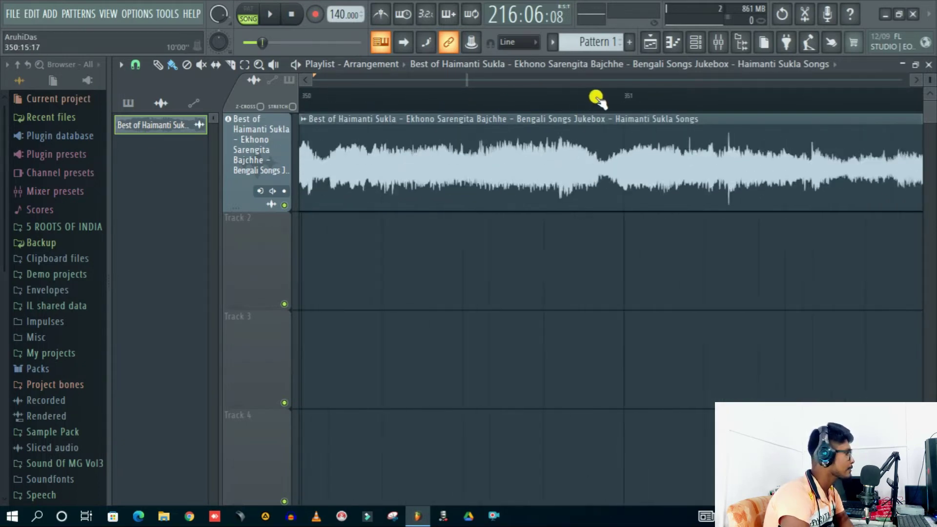
pyautogui.scroll(2, 437, 106)
pyautogui.scroll(-5, 605, 101)
# Listen to the long third clip from about bars 324, 352 and 452 to hear whether the song changes
pyautogui.click(444, 97)
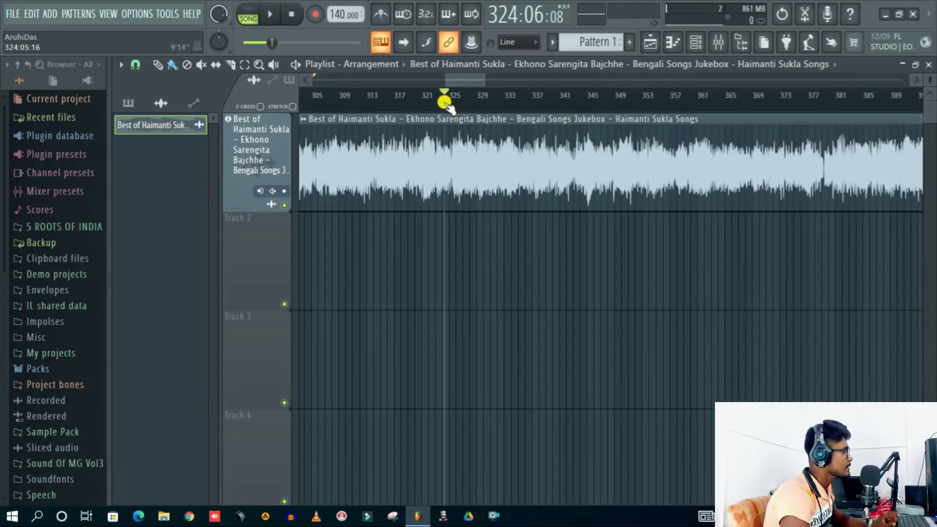
pyautogui.press('space')
pyautogui.scroll(5, 453, 102)
pyautogui.scroll(-10, 548, 104)
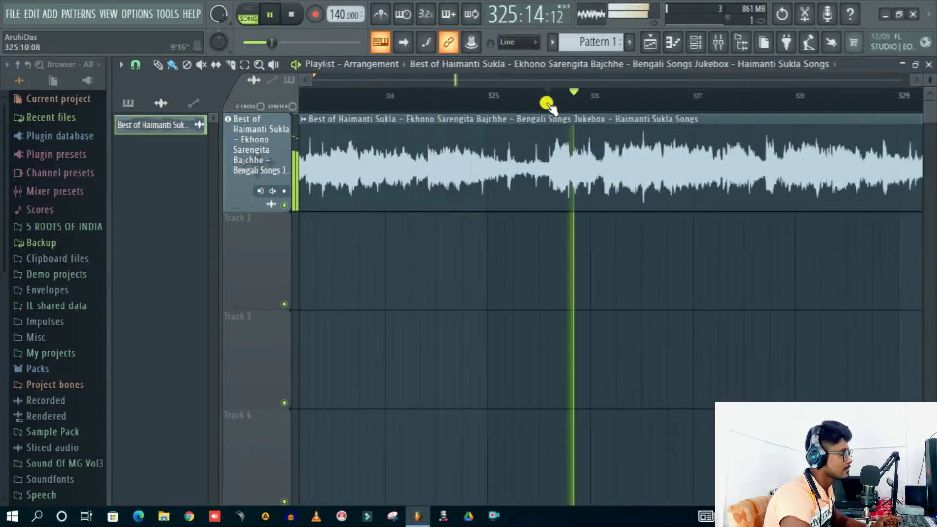
pyautogui.click(732, 101)
pyautogui.scroll(-5, 735, 104)
pyautogui.scroll(6, 763, 97)
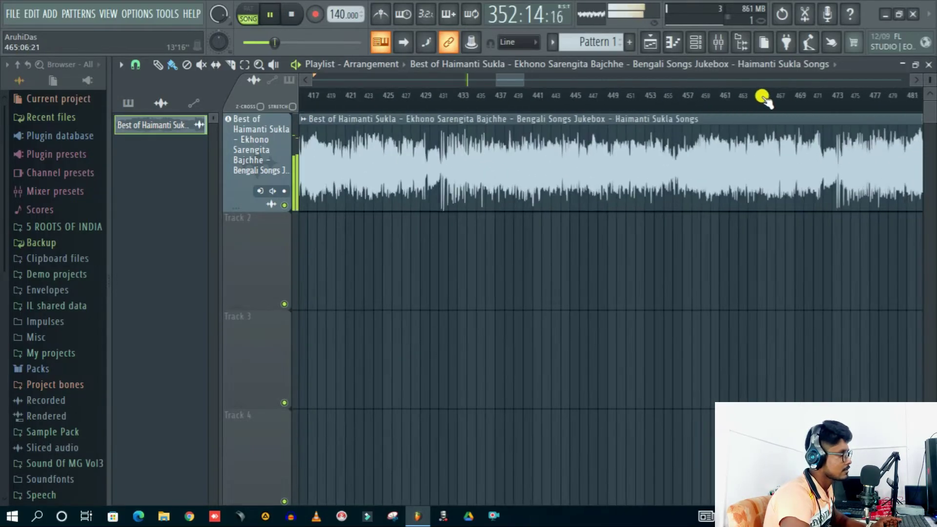
pyautogui.click(622, 100)
pyautogui.scroll(3, 824, 93)
pyautogui.scroll(1, 823, 94)
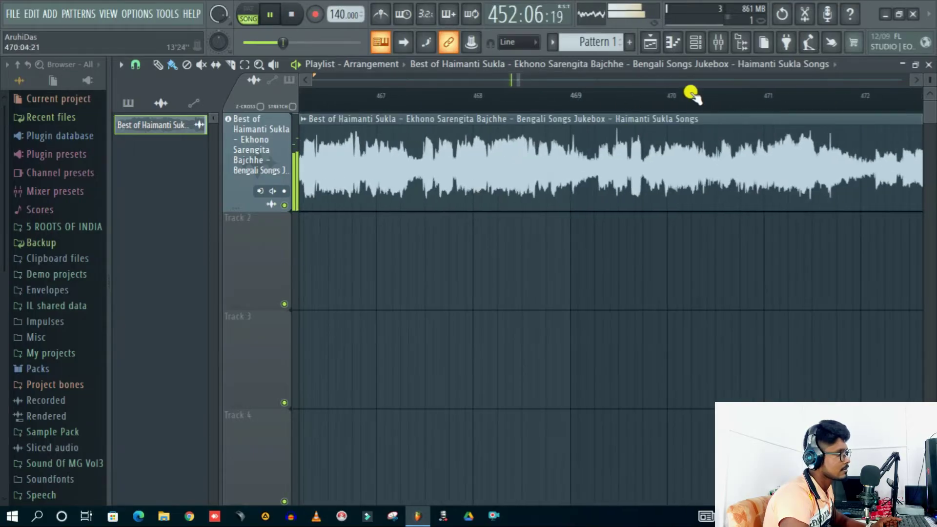
# Listen at successively earlier points, including about bars 424, 413 and 387, to narrow down the song change, and stop playback
pyautogui.scroll(-3, 640, 92)
pyautogui.click(514, 94)
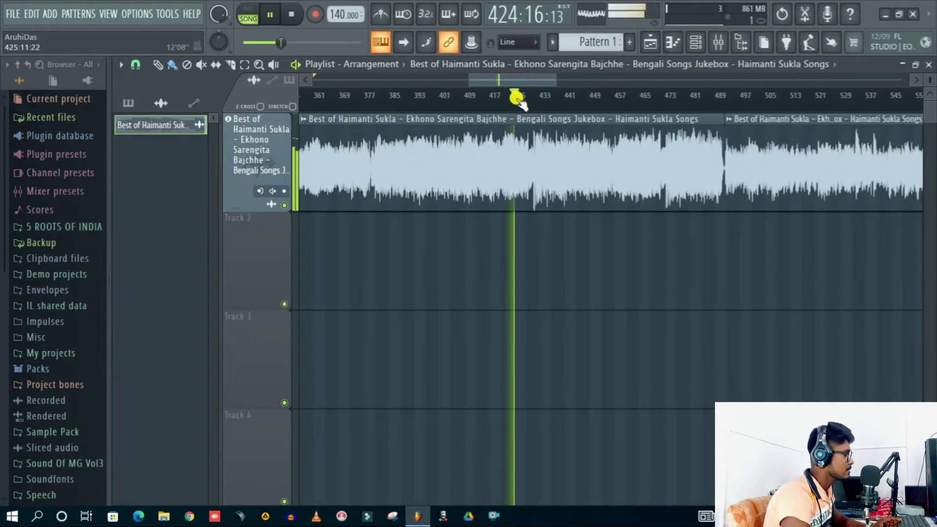
pyautogui.scroll(3, 576, 97)
pyautogui.click(558, 98)
pyautogui.scroll(-5, 655, 99)
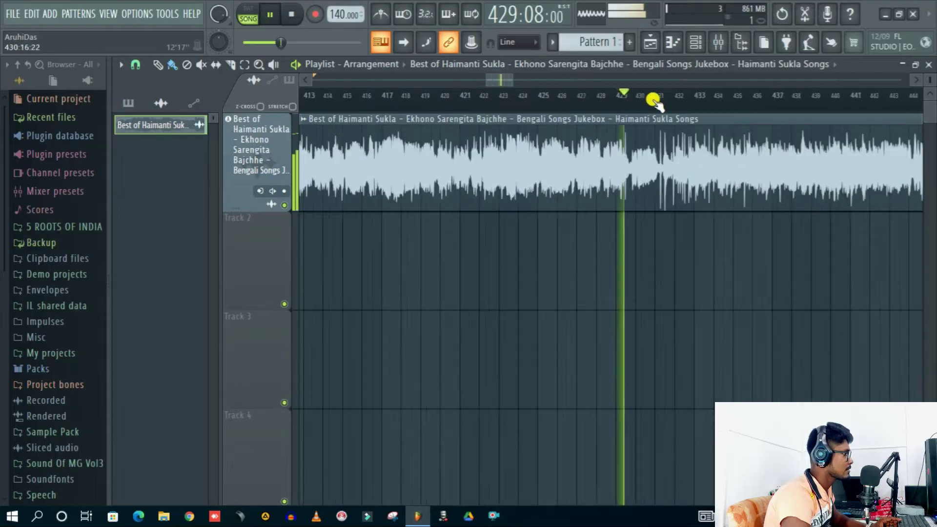
pyautogui.click(470, 97)
pyautogui.scroll(3, 542, 102)
pyautogui.scroll(-3, 651, 99)
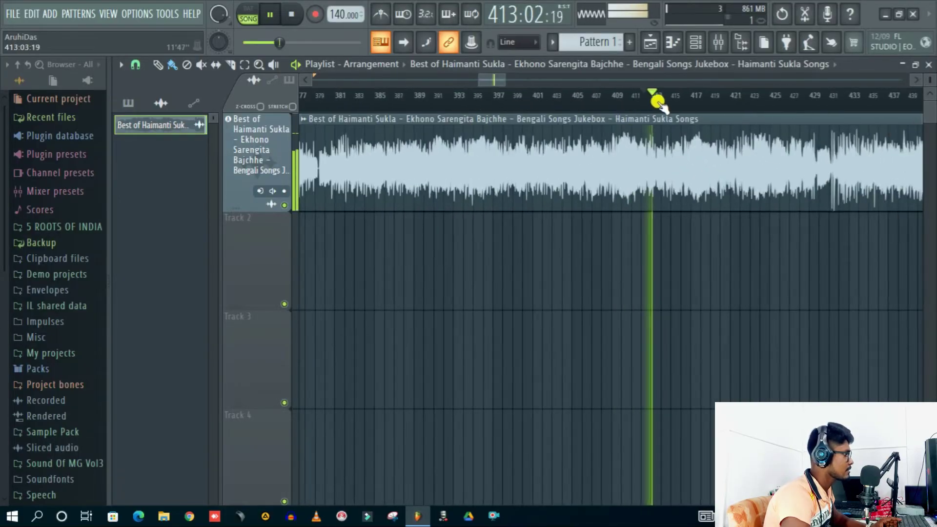
pyautogui.click(399, 101)
pyautogui.scroll(3, 412, 101)
pyautogui.scroll(-4, 510, 101)
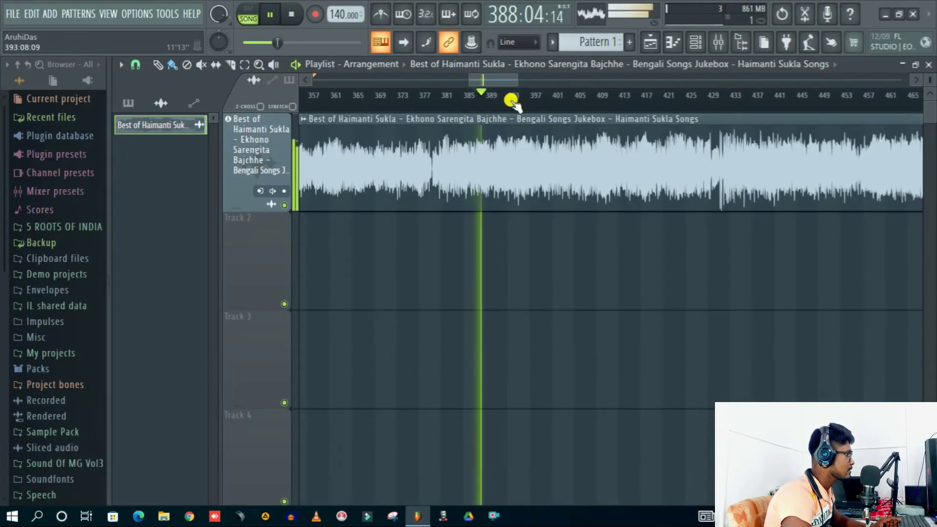
pyautogui.press('space')
# Slice the long third clip in the short silence just after bar 379
pyautogui.scroll(8, 425, 97)
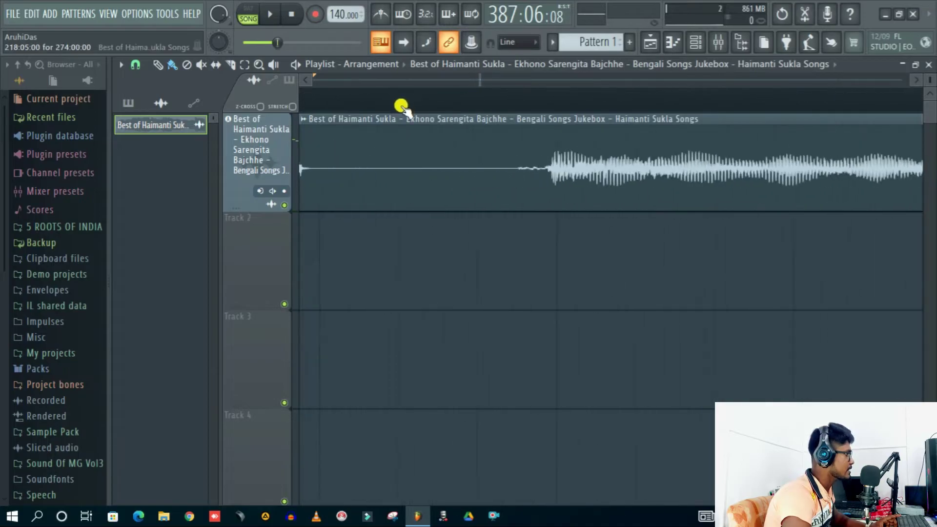
pyautogui.scroll(-5, 594, 100)
pyautogui.scroll(4, 532, 106)
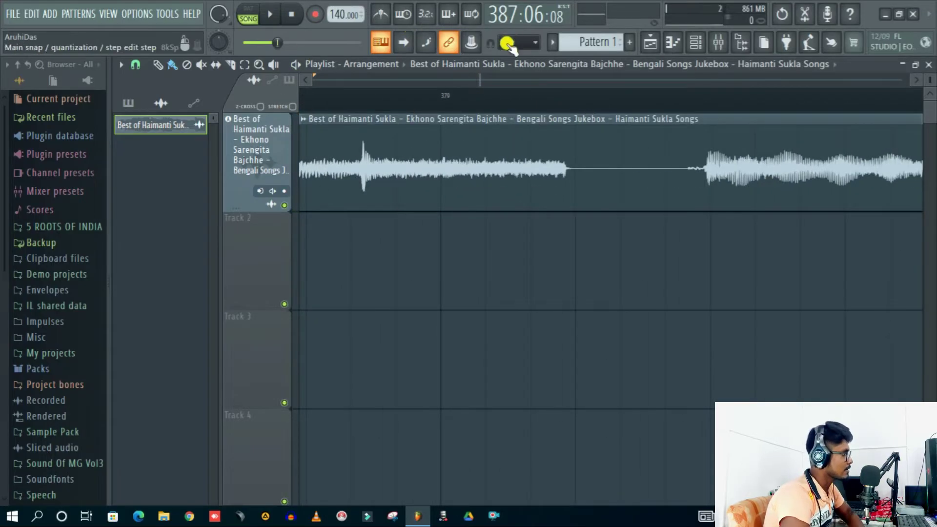
pyautogui.click(228, 66)
pyautogui.moveTo(621, 114); pyautogui.dragTo(621, 245)
pyautogui.scroll(-10, 693, 103)
pyautogui.scroll(-3, 694, 102)
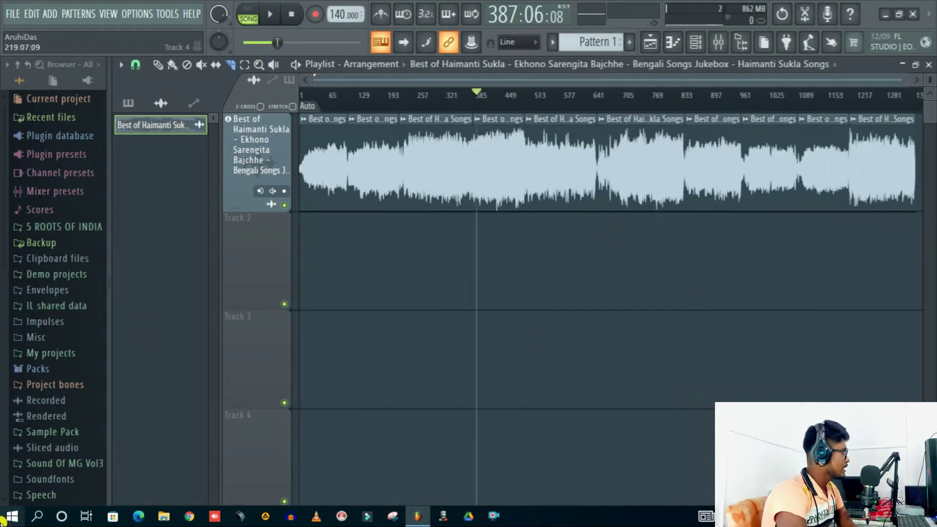
# Move the second to sixth song clips onto tracks 2 to 6, one per track, each starting at bar 1
pyautogui.click(171, 66)
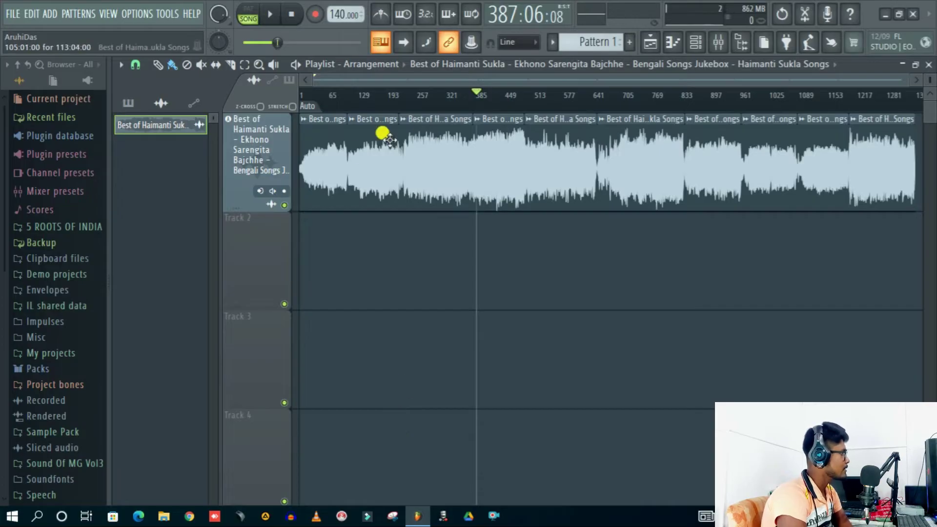
pyautogui.moveTo(359, 138); pyautogui.dragTo(189, 279)
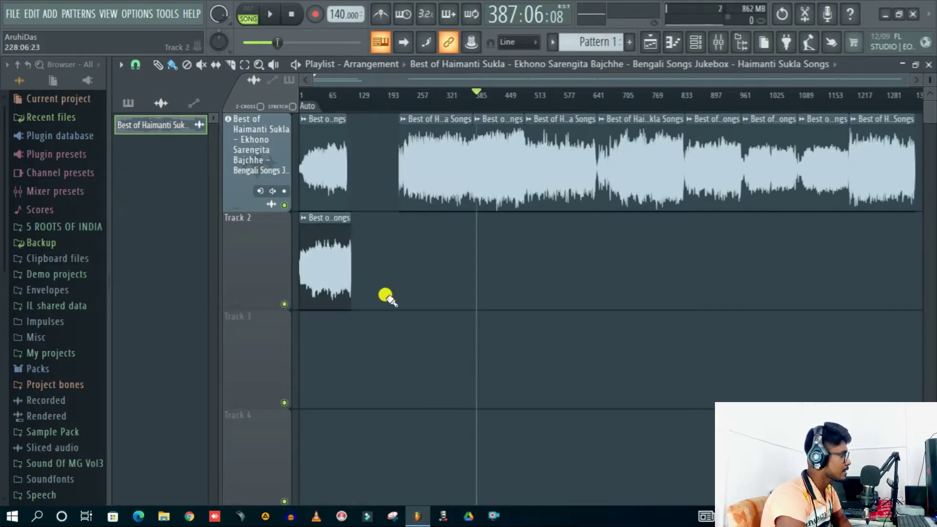
pyautogui.moveTo(429, 140); pyautogui.dragTo(341, 395)
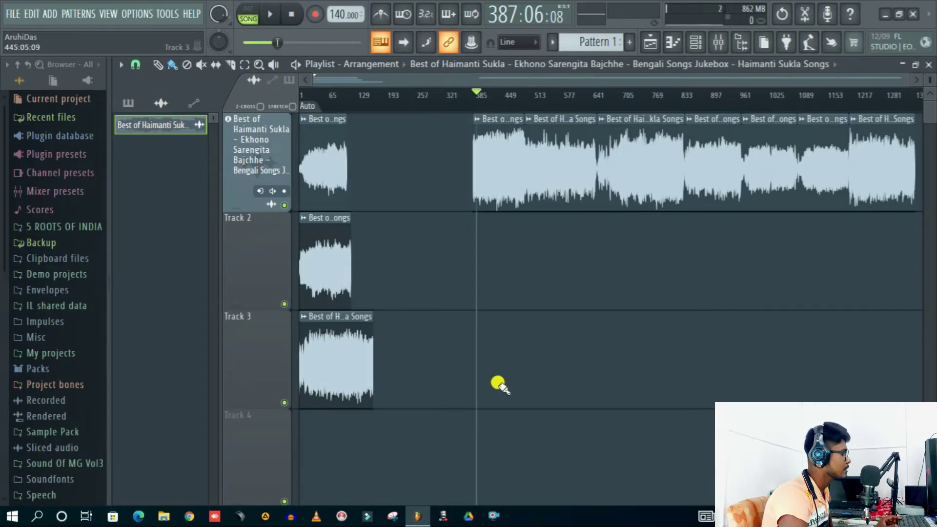
pyautogui.scroll(-3, 517, 374)
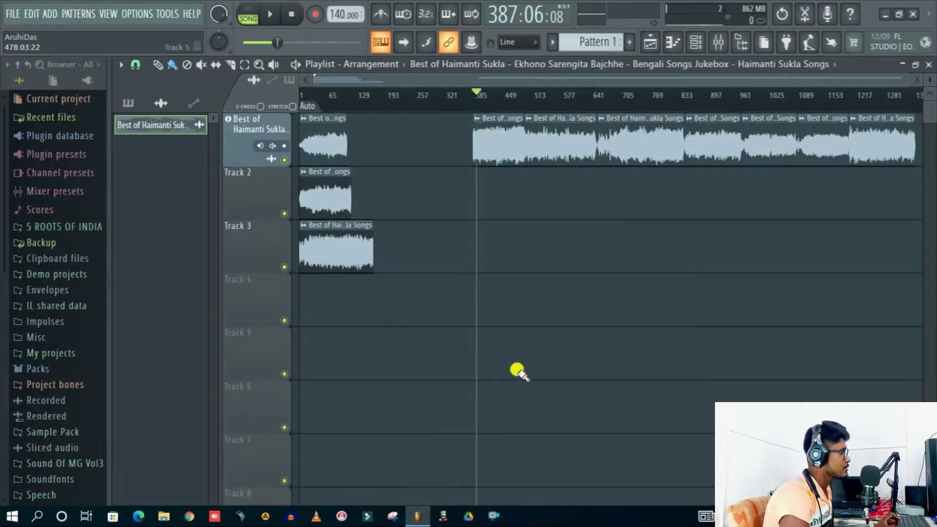
pyautogui.moveTo(482, 140); pyautogui.dragTo(195, 278)
pyautogui.moveTo(562, 143); pyautogui.dragTo(184, 271)
pyautogui.moveTo(635, 131); pyautogui.dragTo(203, 317)
# Move the remaining song clips down to the tracks through Track 9, each starting at bar 1
pyautogui.moveTo(726, 148); pyautogui.dragTo(225, 326)
pyautogui.moveTo(764, 142); pyautogui.dragTo(239, 349)
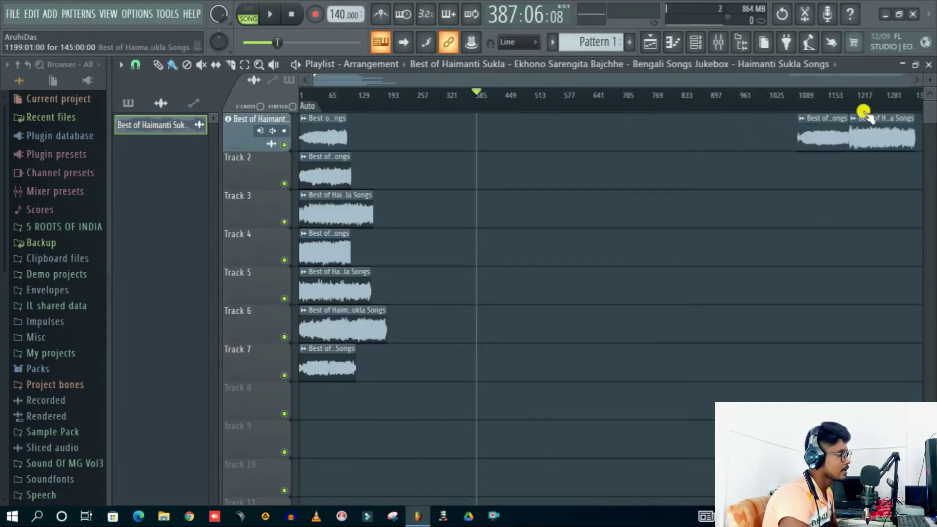
pyautogui.moveTo(822, 125); pyautogui.dragTo(251, 389)
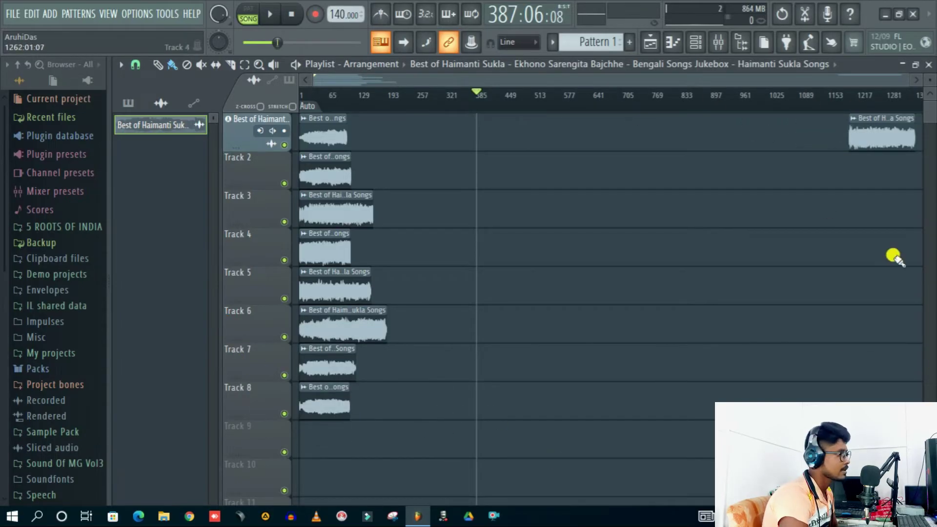
pyautogui.moveTo(876, 128); pyautogui.dragTo(251, 433)
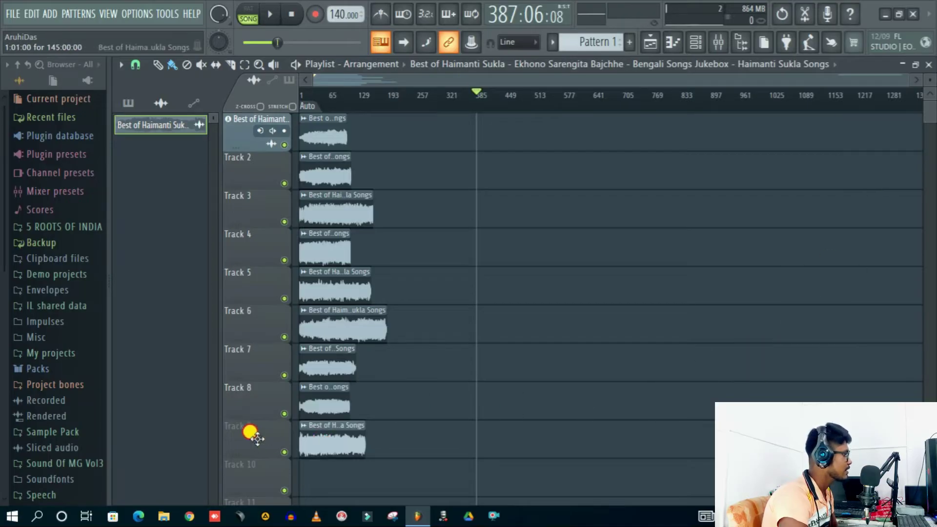
pyautogui.scroll(2, 352, 293)
pyautogui.scroll(4, 681, 103)
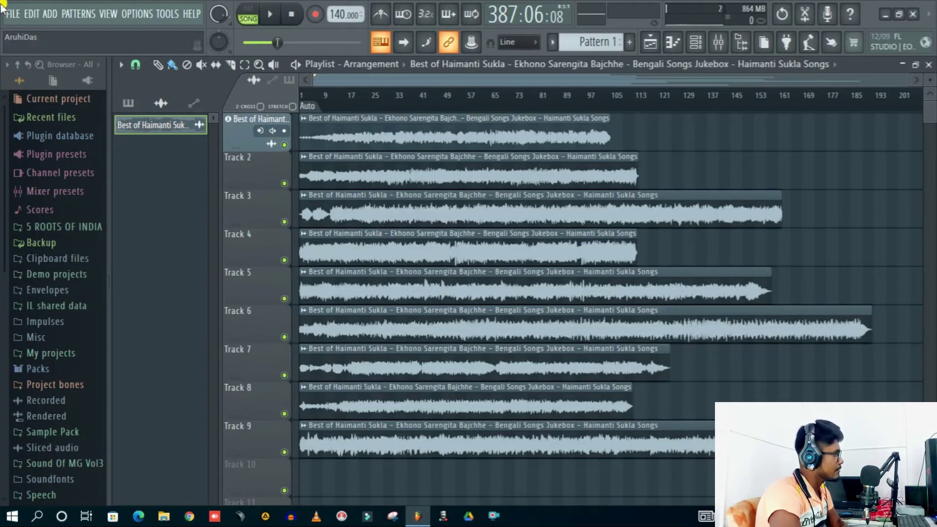
# Export all playlist tracks from track start, with the Desktop as the rendering folder
pyautogui.click(14, 13)
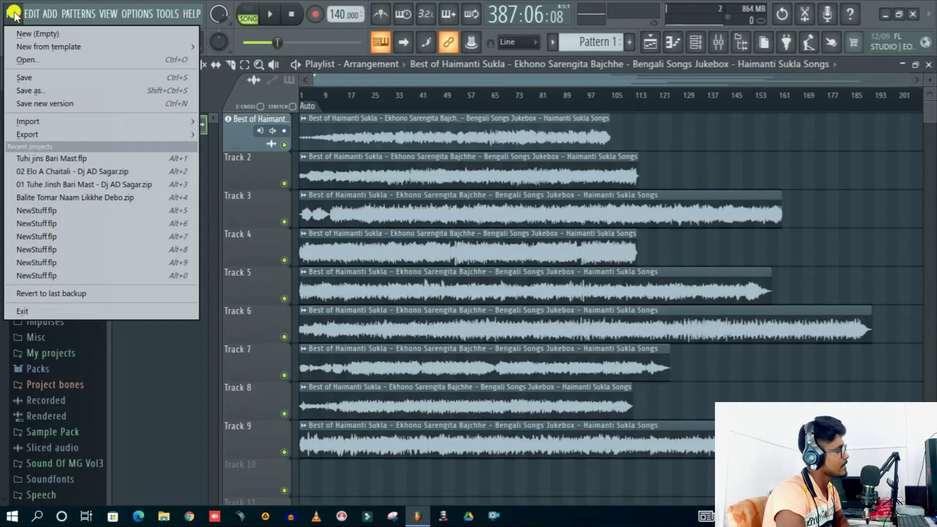
pyautogui.moveTo(29, 133)
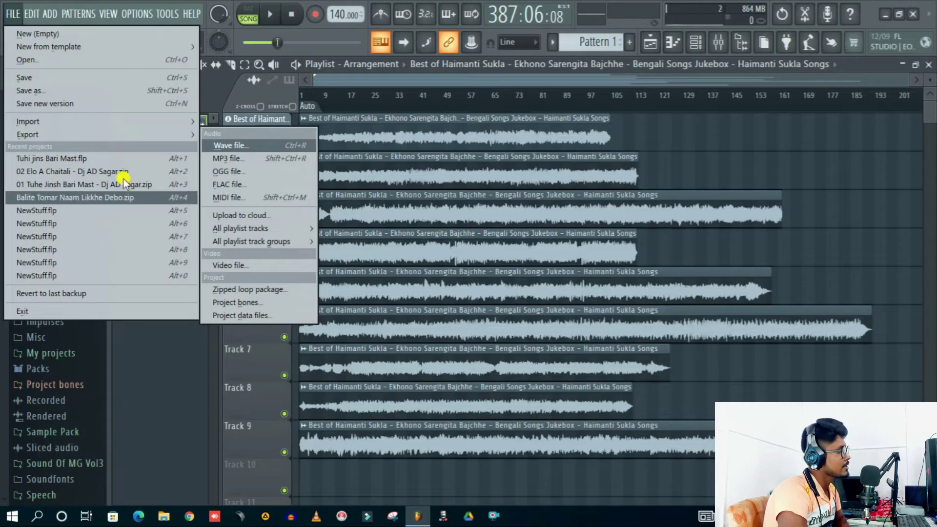
pyautogui.moveTo(204, 234)
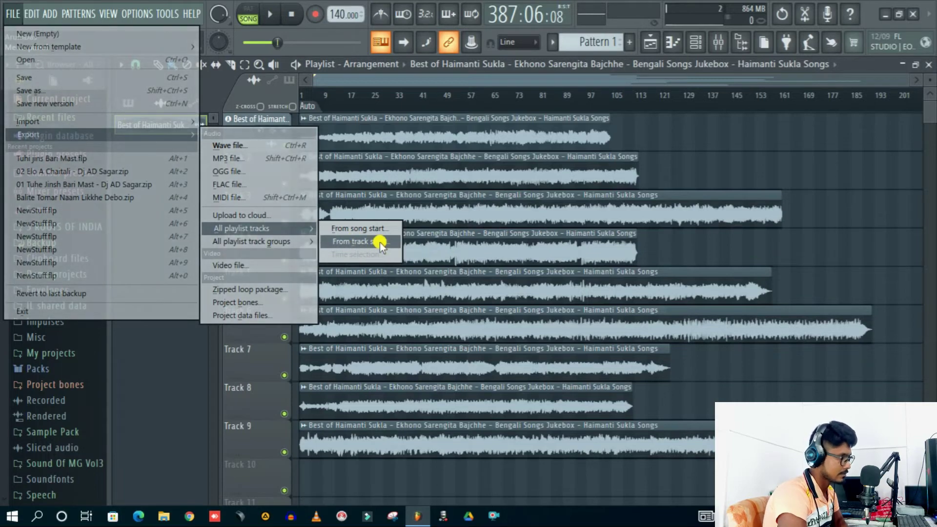
pyautogui.click(380, 243)
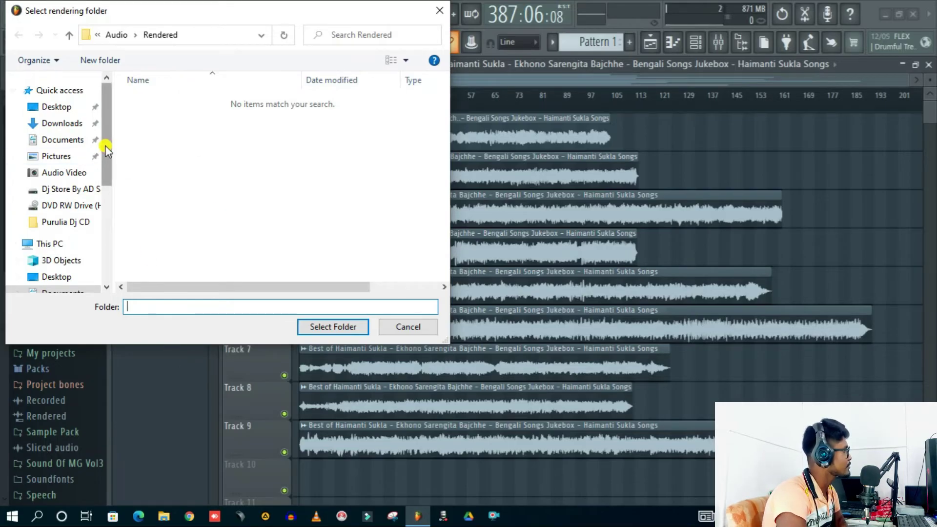
pyautogui.click(58, 109)
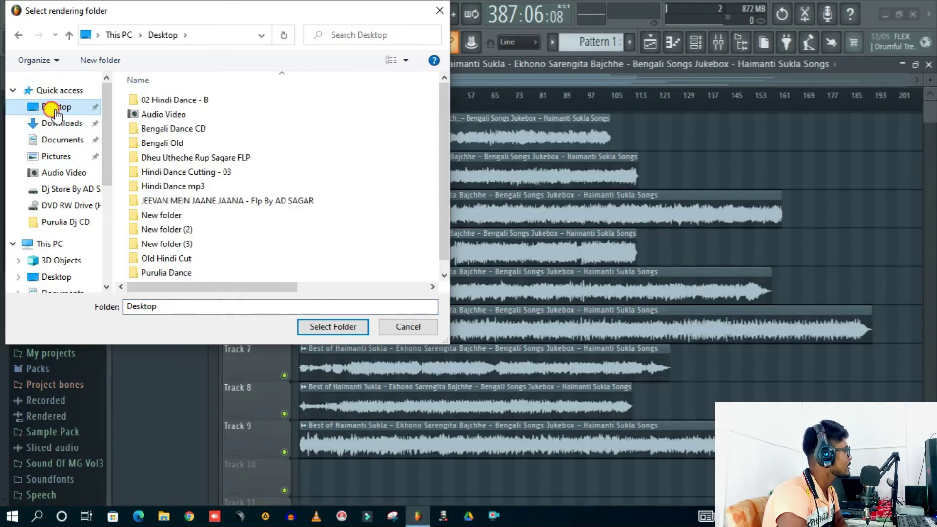
pyautogui.scroll(-1, 268, 210)
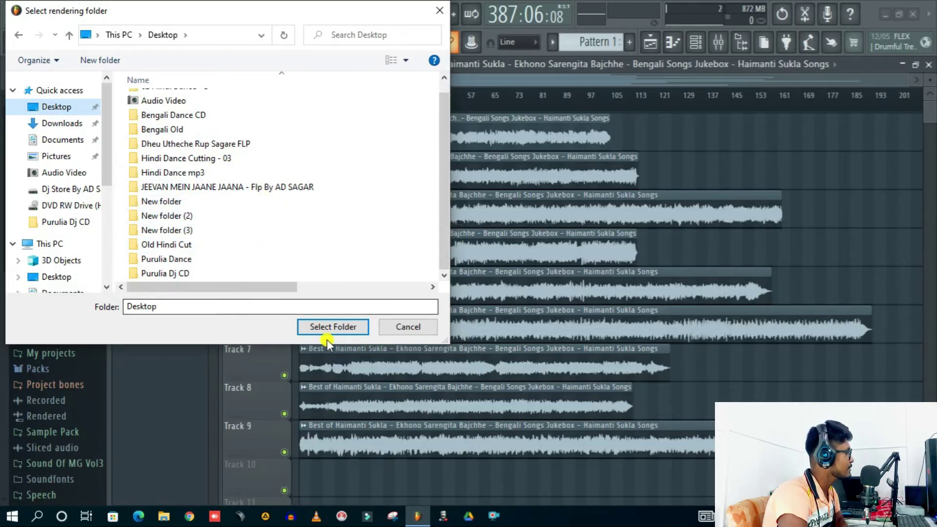
pyautogui.click(333, 326)
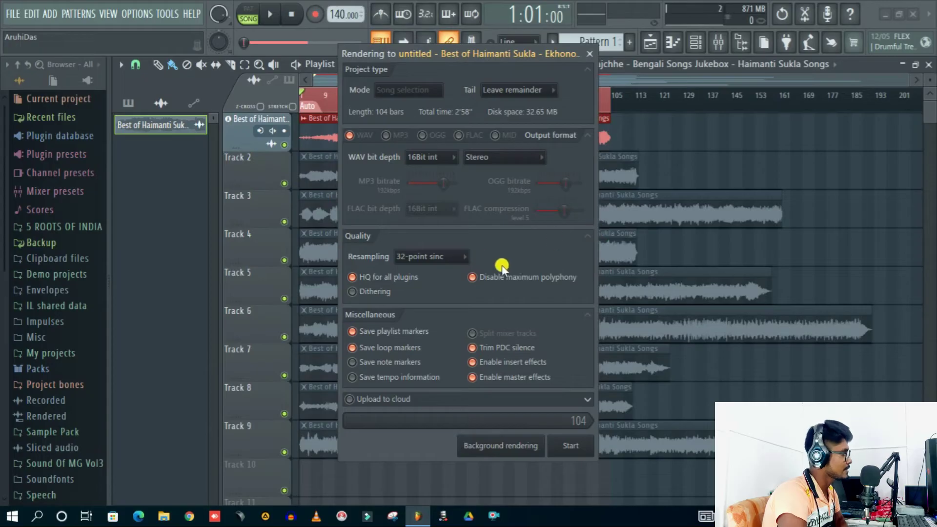
# Render the tracks as 32Bit float stereo WAV files, with the tail set to Cut remainder and resampling to 512-point sinc
pyautogui.click(520, 93)
pyautogui.click(510, 104)
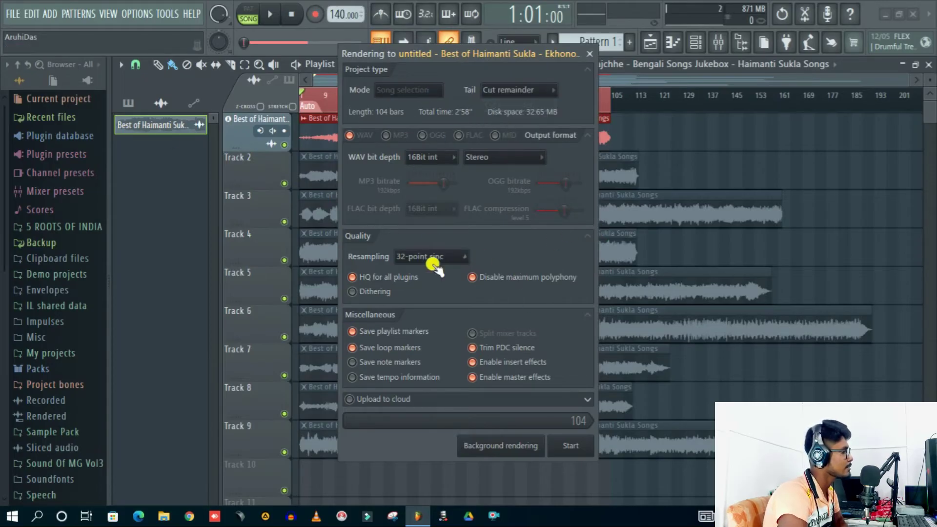
pyautogui.click(432, 156)
pyautogui.click(429, 200)
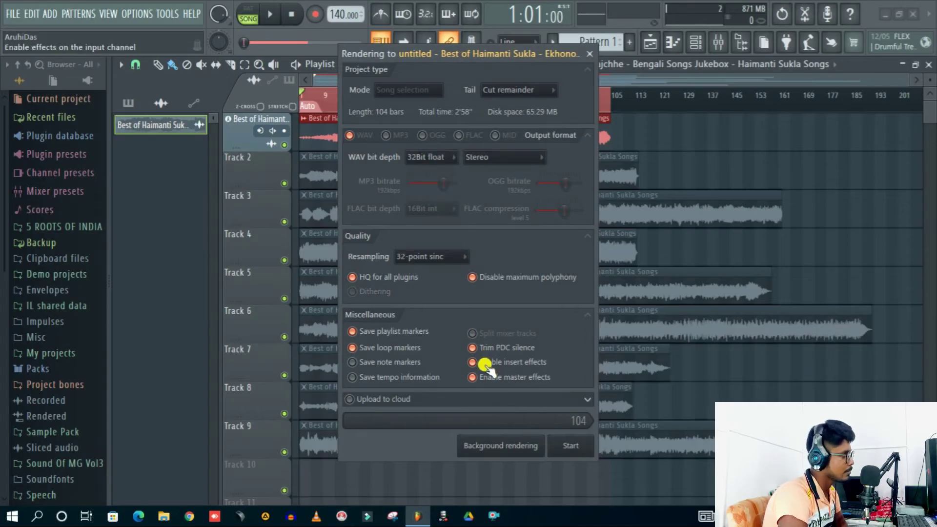
pyautogui.click(441, 257)
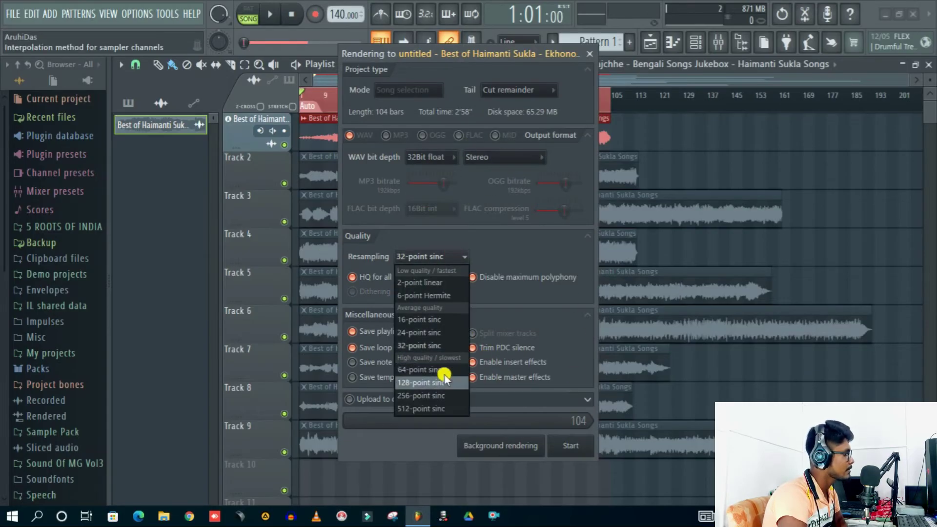
pyautogui.click(429, 409)
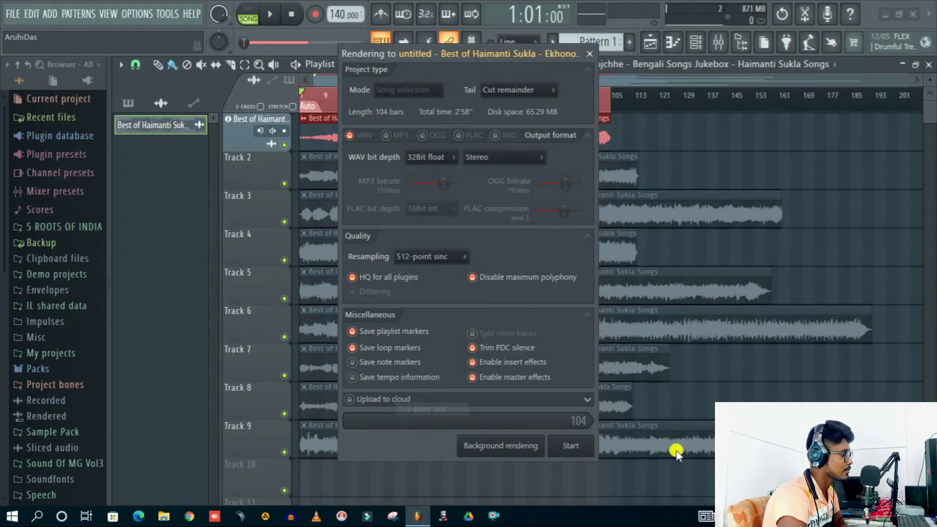
pyautogui.click(571, 447)
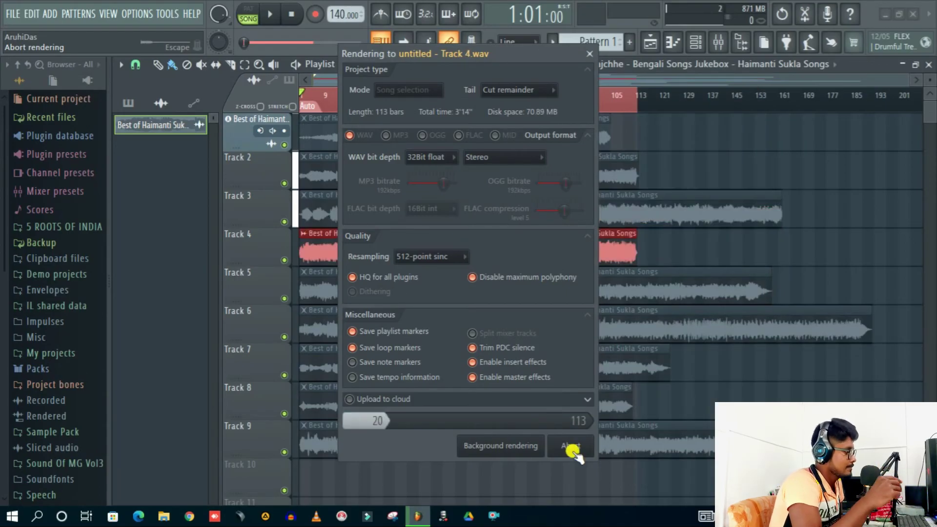
pyautogui.click(572, 448)
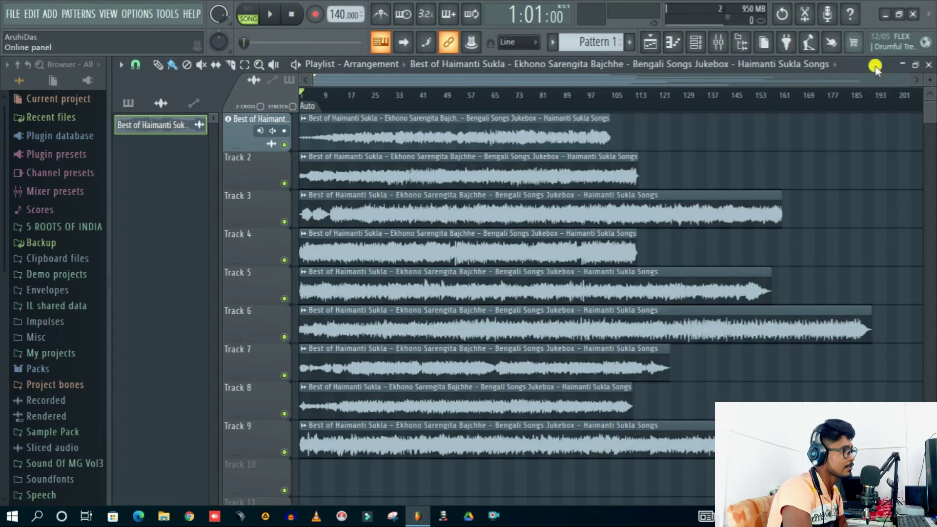
# Switch to the Windows desktop, move all exported WAV files into two columns beside the Hindi Dance mp3 folder column, and refresh the desktop
pyautogui.click(888, 20)
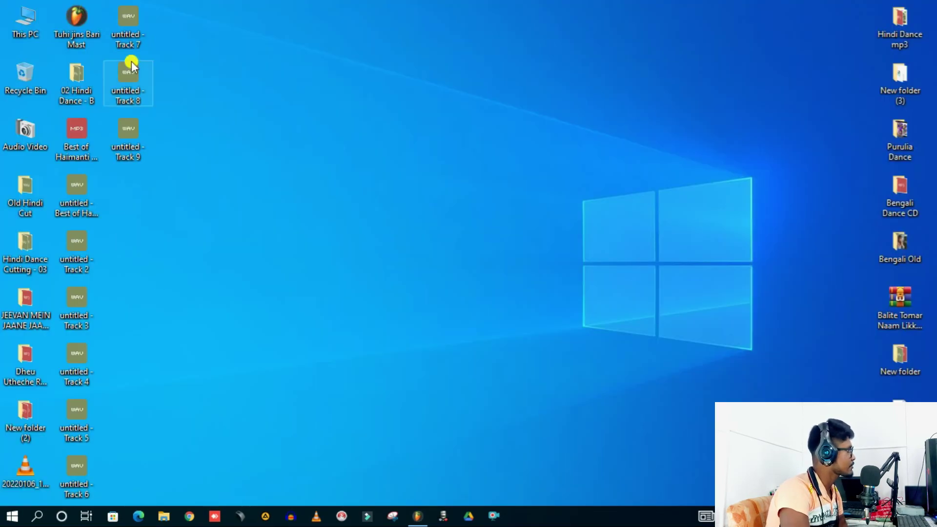
pyautogui.moveTo(171, 188); pyautogui.dragTo(798, 82)
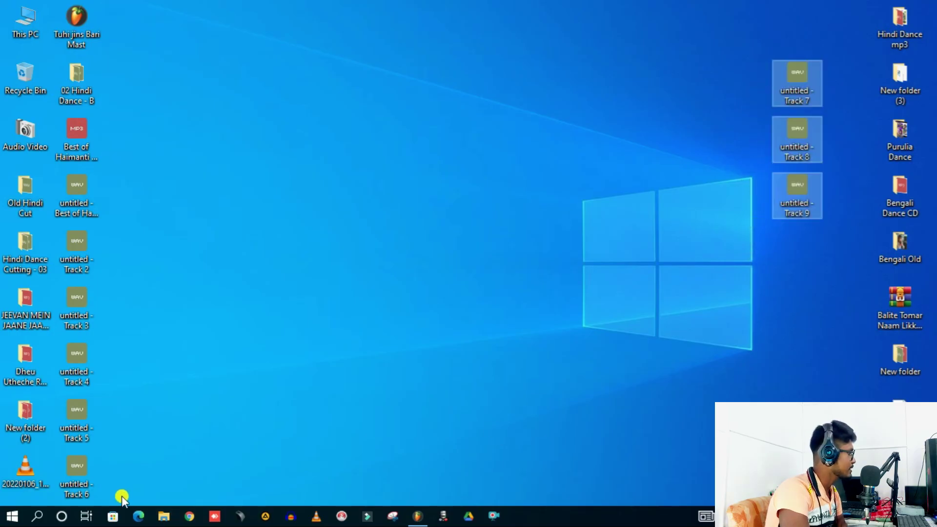
pyautogui.moveTo(107, 493); pyautogui.dragTo(703, 80)
pyautogui.rightClick(360, 238)
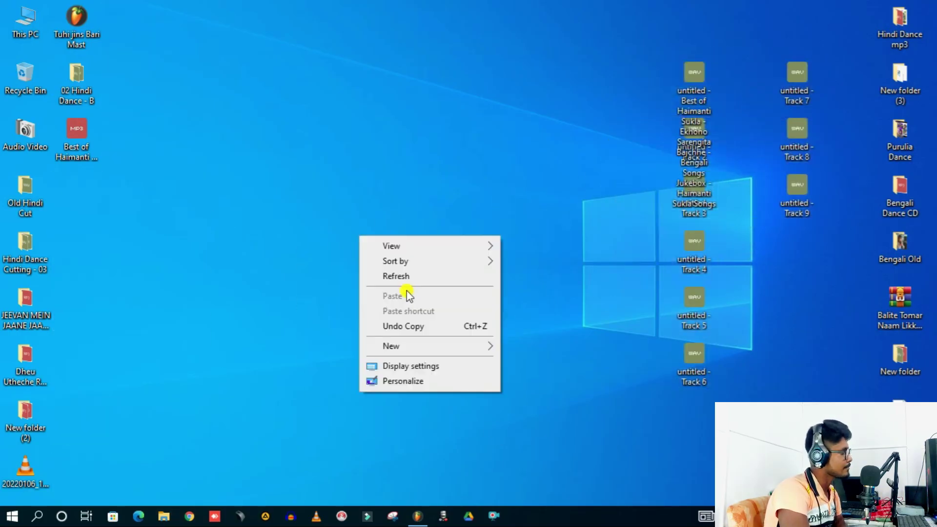
pyautogui.click(408, 278)
# Move the Track 5 and Track 6 WAV files beneath Track 9 and refresh the desktop
pyautogui.moveTo(725, 400); pyautogui.dragTo(680, 265)
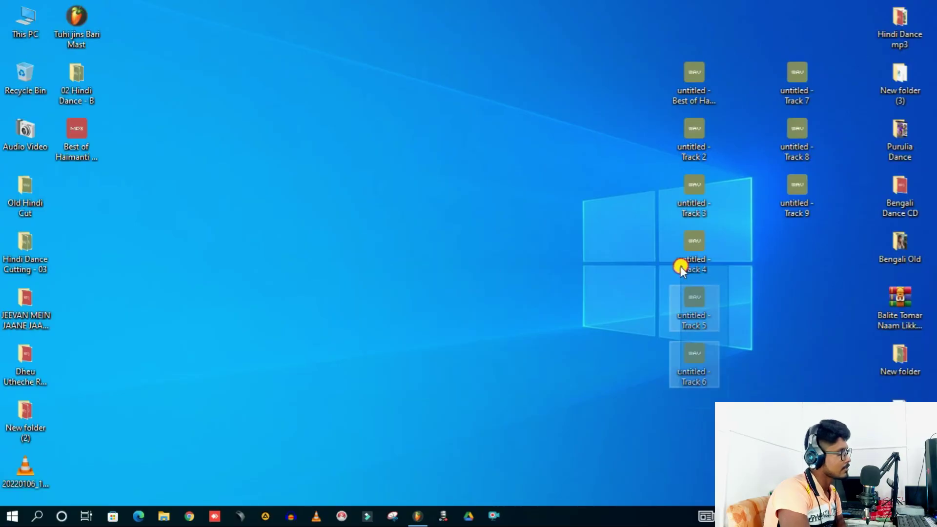
pyautogui.moveTo(703, 329); pyautogui.dragTo(793, 257)
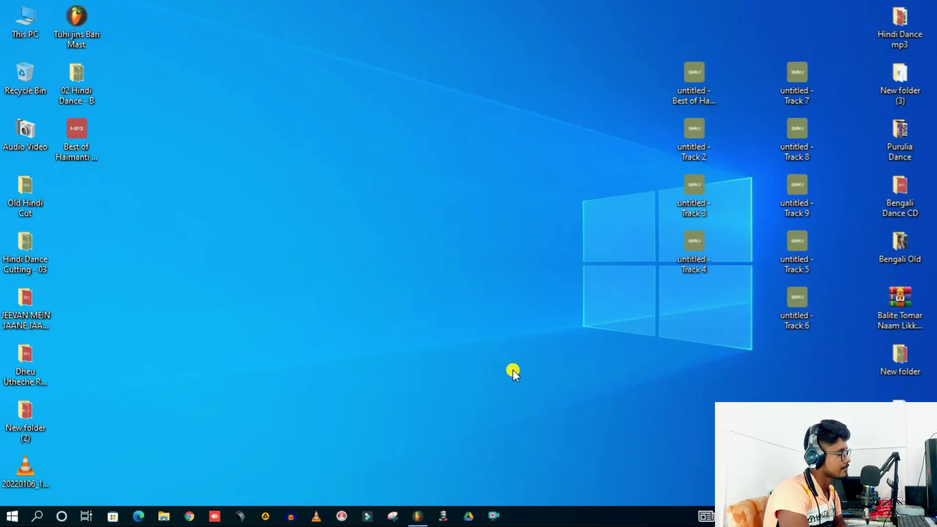
pyautogui.rightClick(512, 370)
pyautogui.click(556, 254)
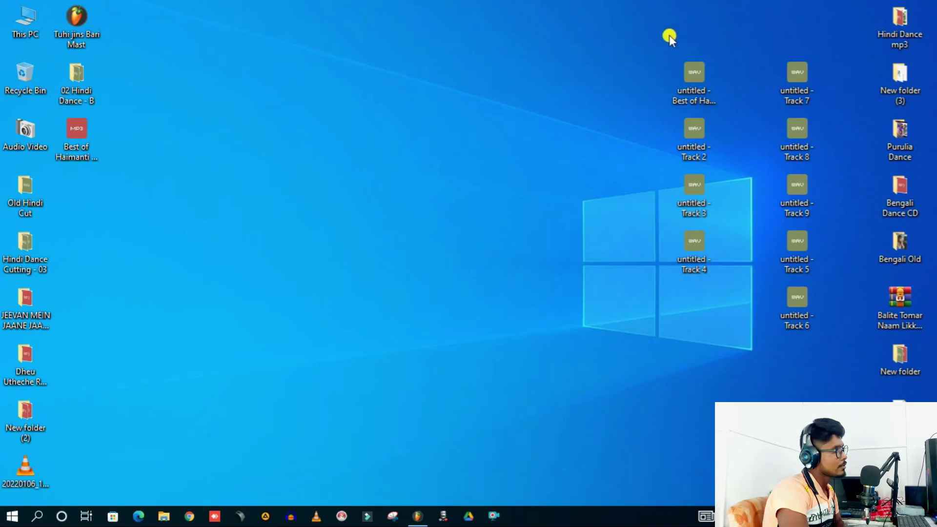
pyautogui.moveTo(635, 23); pyautogui.dragTo(818, 339)
pyautogui.click(655, 391)
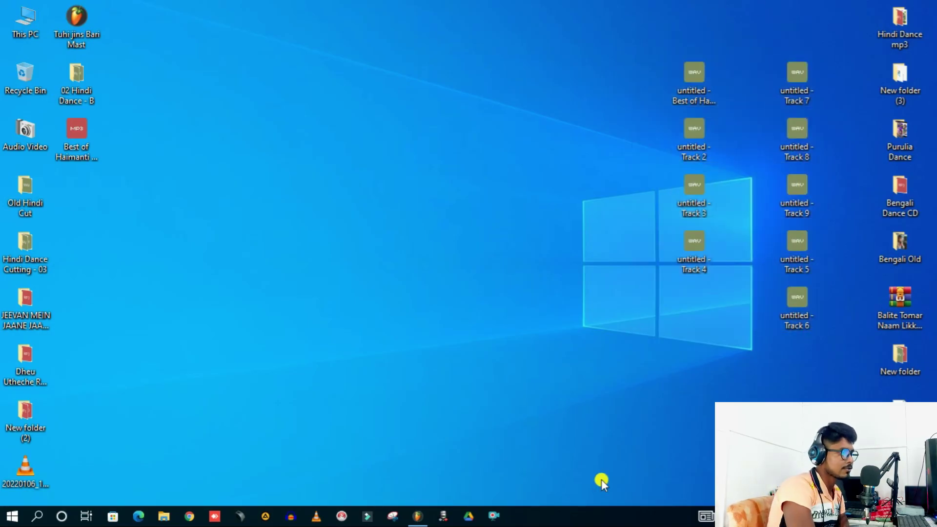